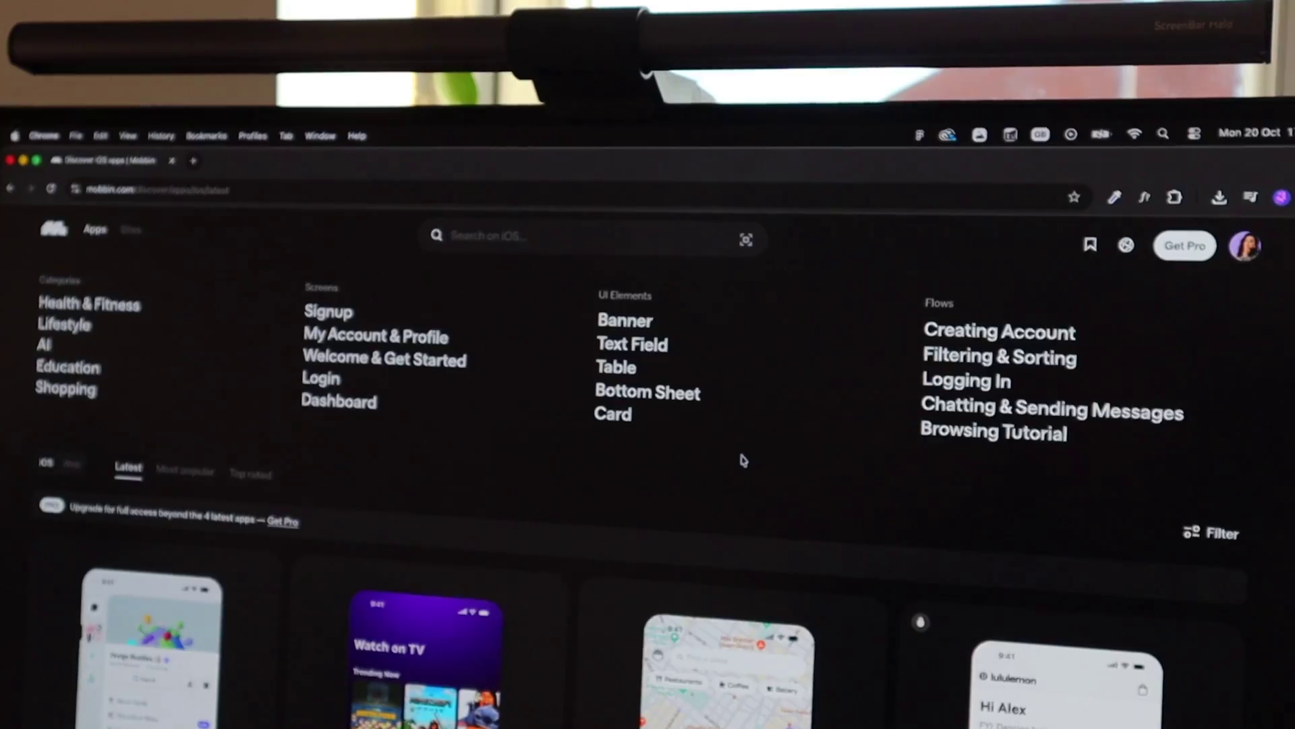
Scroll around the current screen before moving to ChatGPT.
scroll(742, 460, "down", 6)
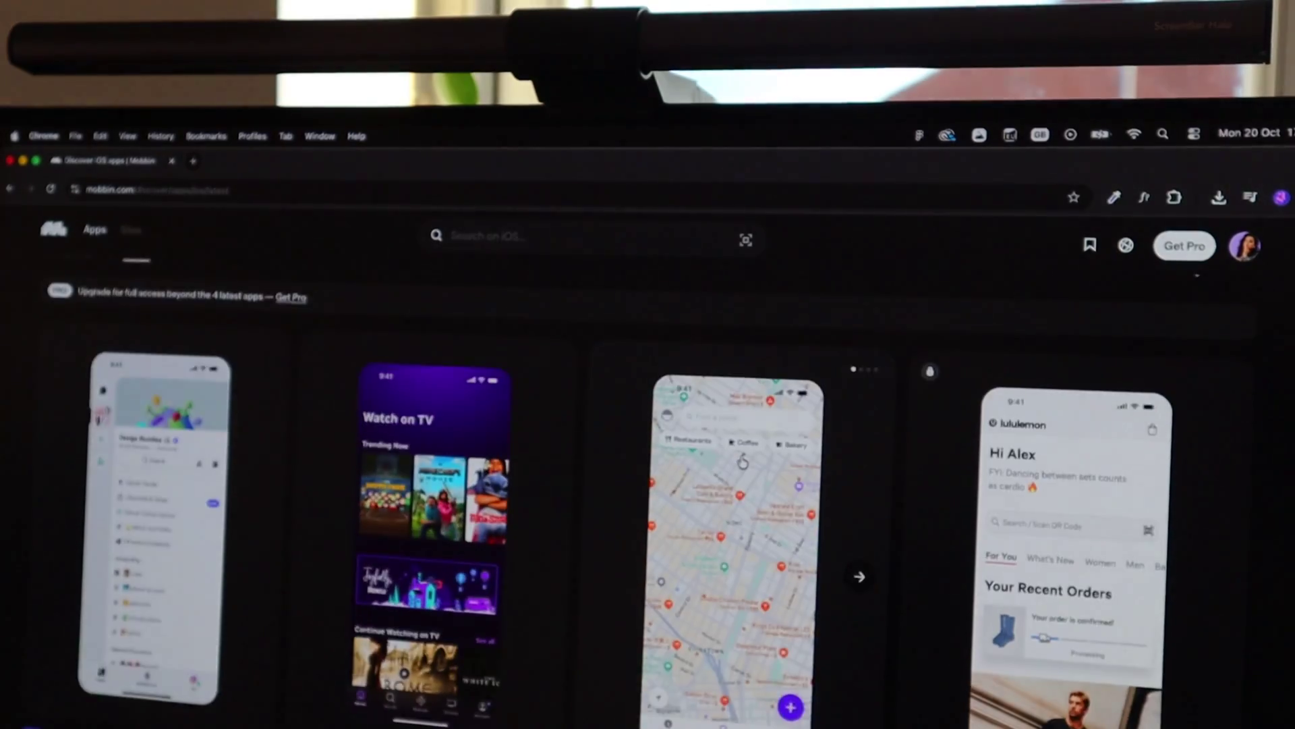
scroll(742, 463, "down", 3)
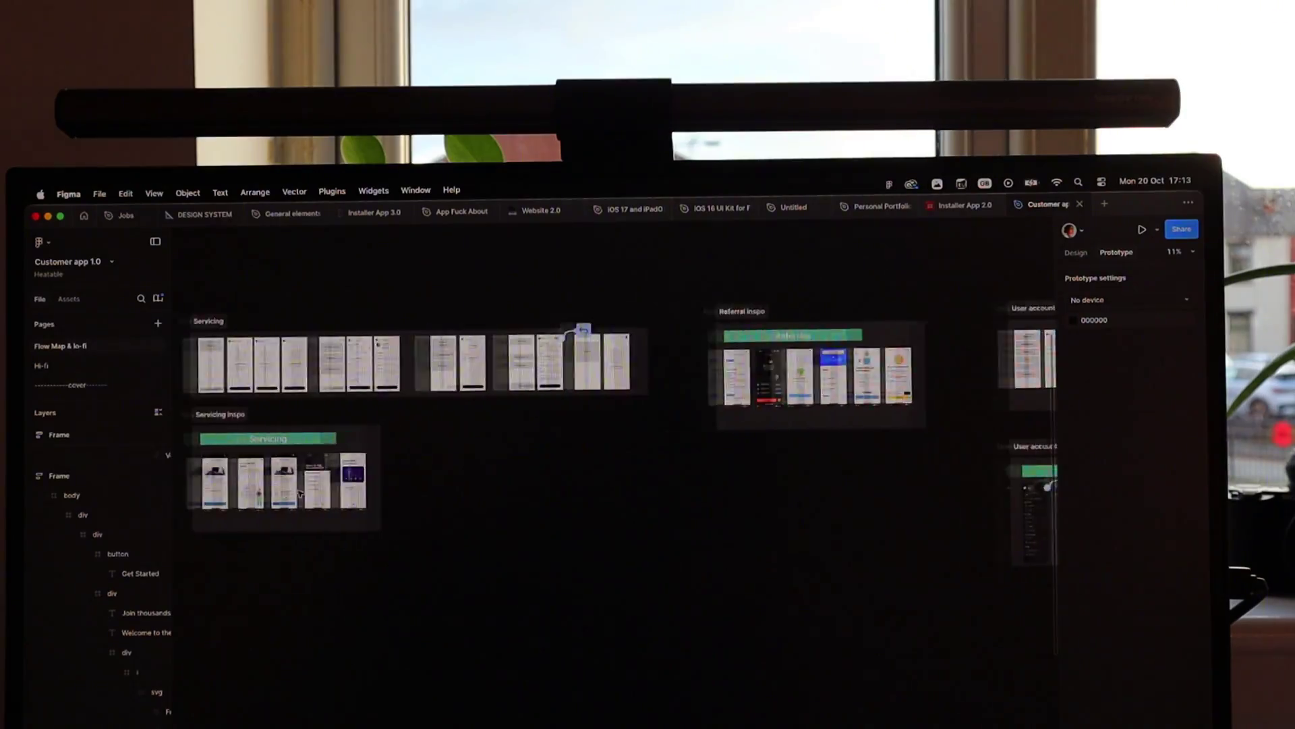
scroll(301, 494, "left", 5)
scroll(301, 494, "left", 10)
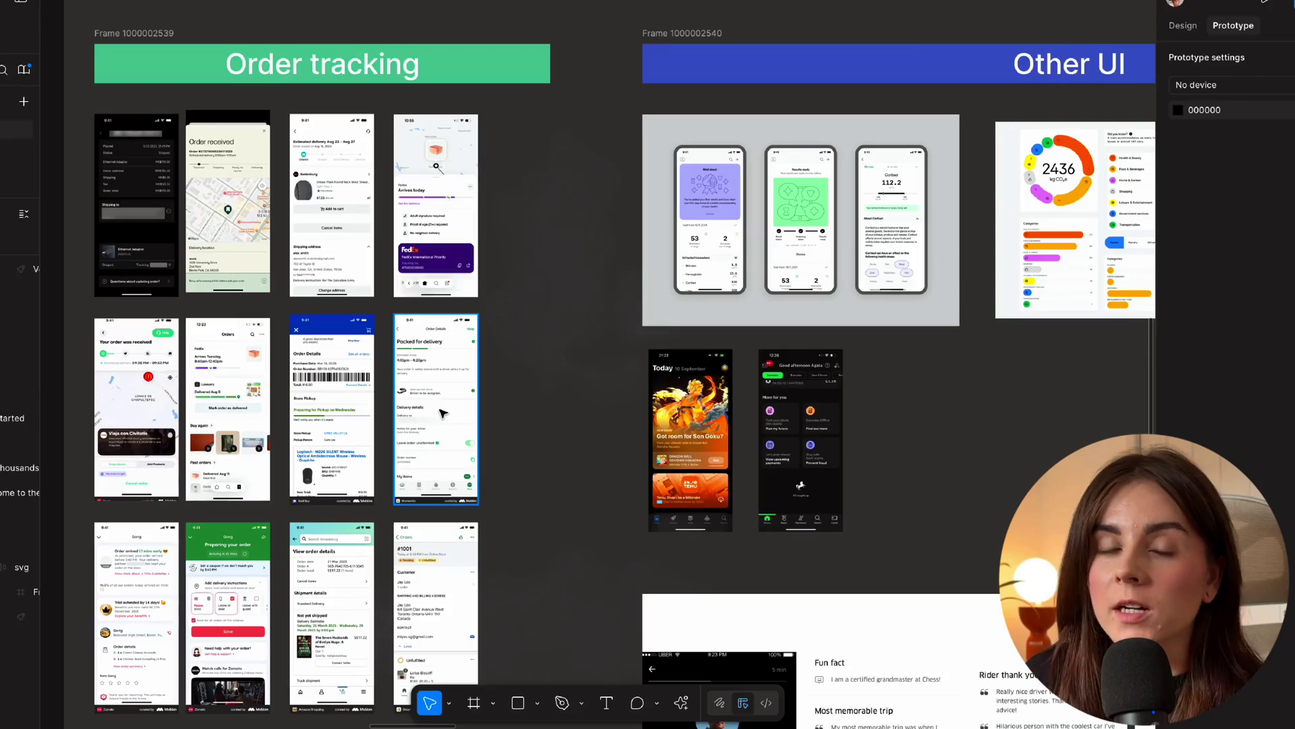
scroll(442, 413, "up", 5)
scroll(442, 413, "up", 5)
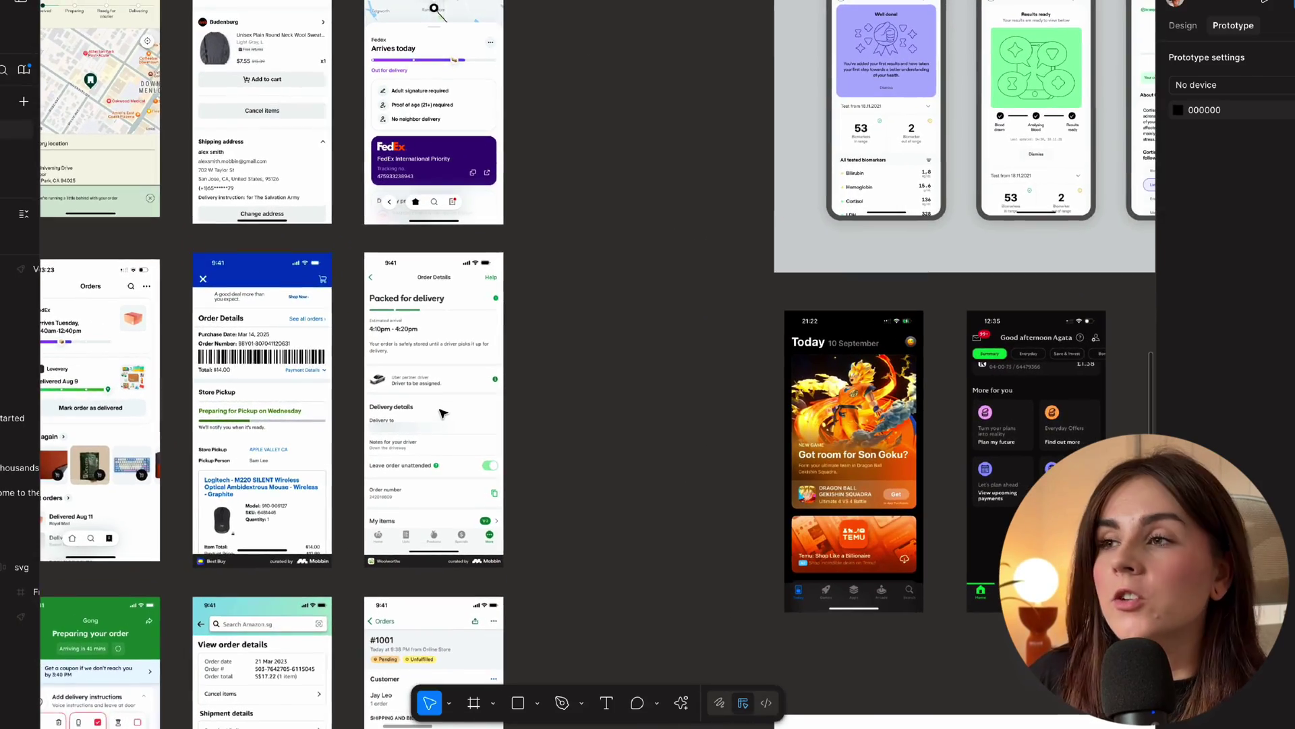
scroll(442, 413, "down", 5)
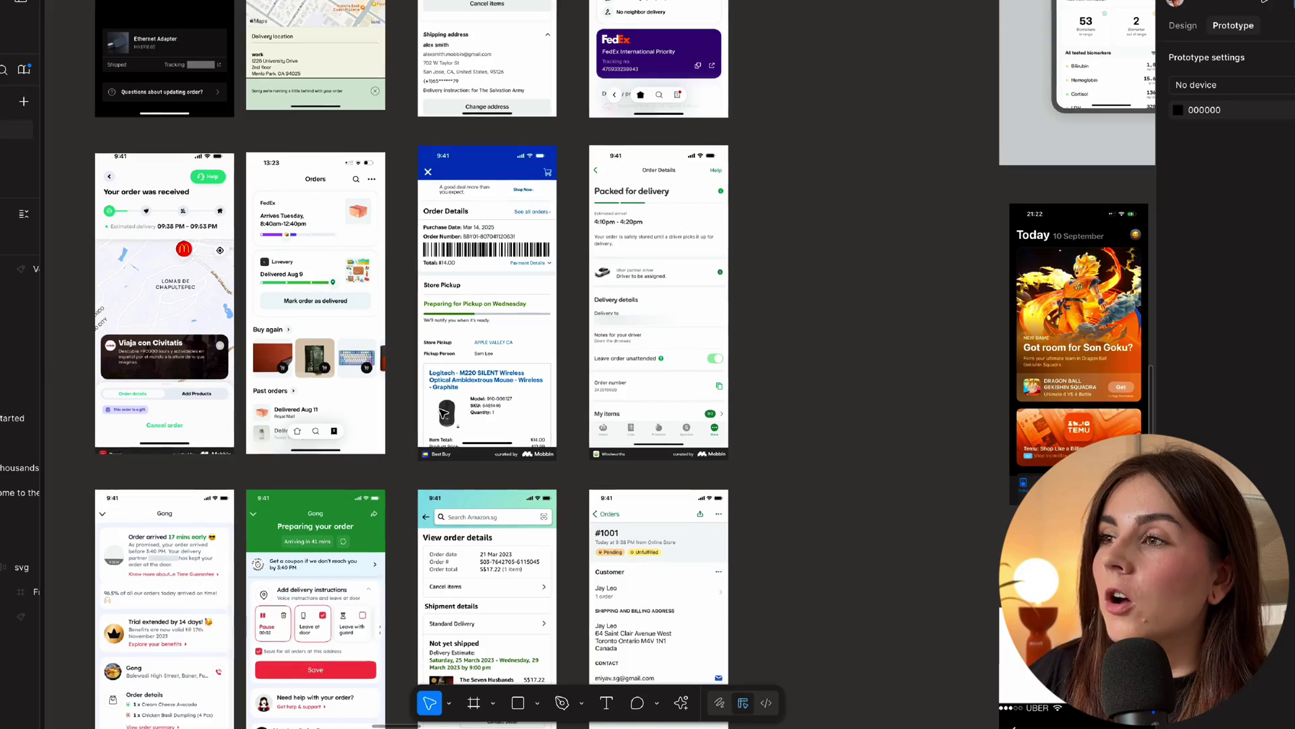
scroll(442, 413, "down", 5)
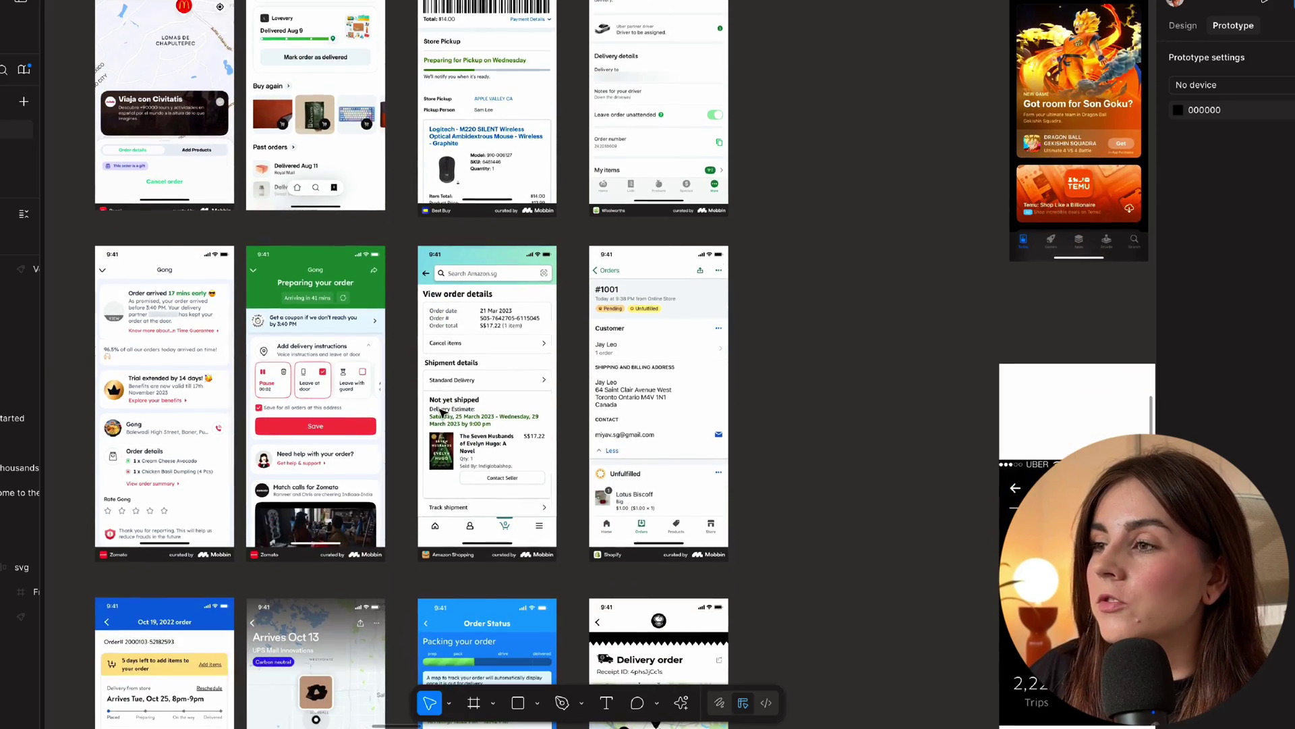
scroll(442, 413, "down", 3)
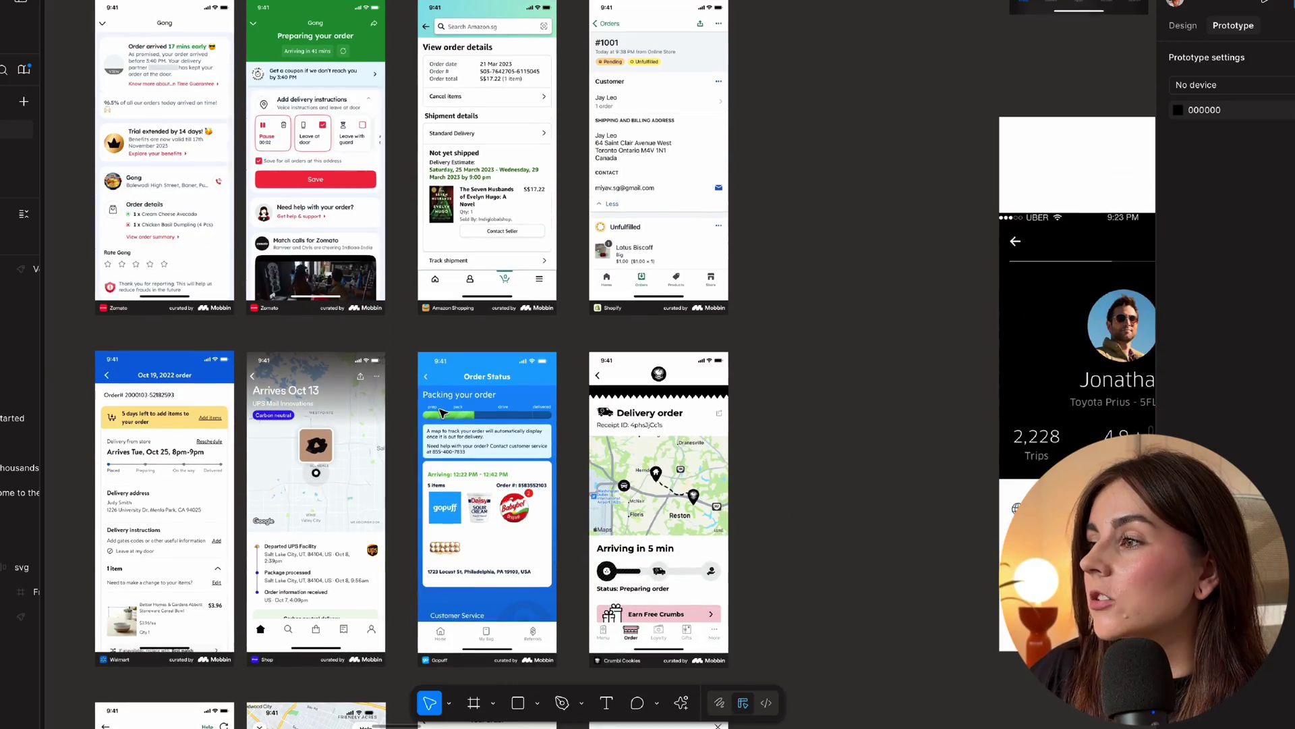
scroll(442, 413, "down", 10)
scroll(443, 413, "right", 1)
scroll(442, 413, "left", 2)
scroll(442, 413, "right", 10)
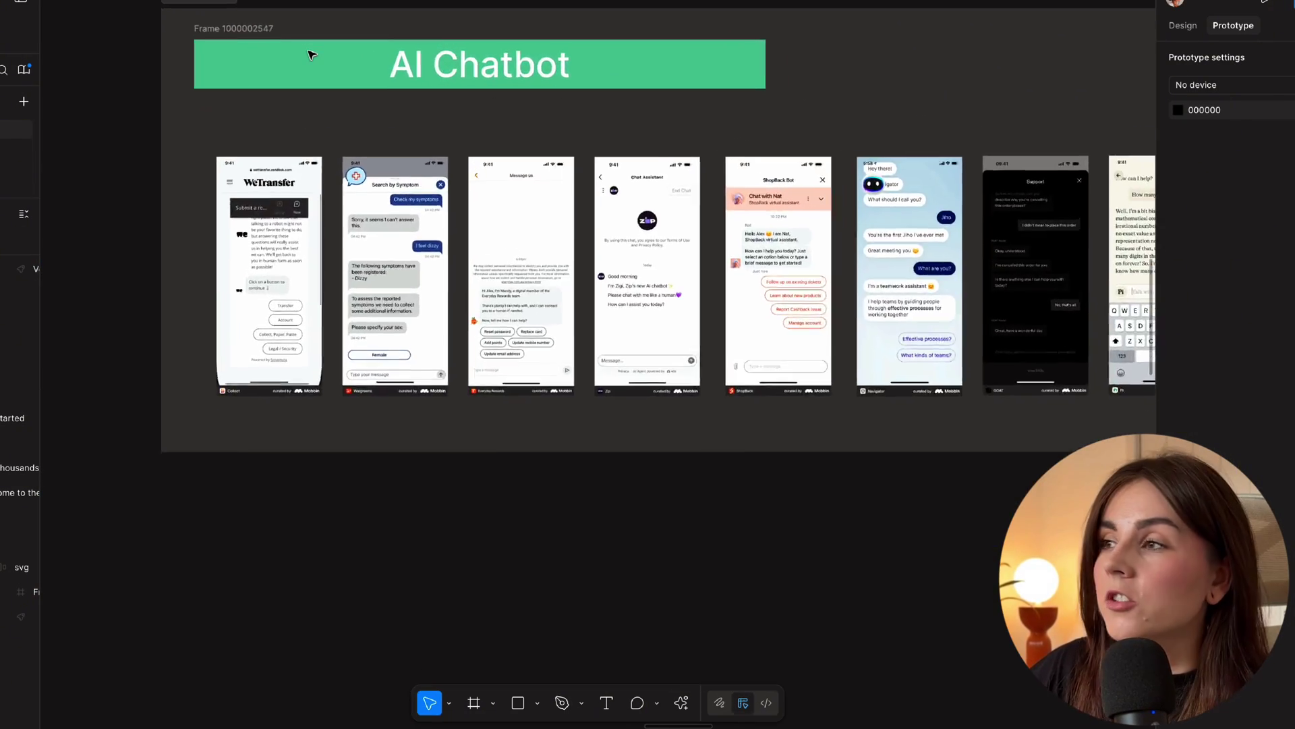
scroll(309, 54, "up", 5)
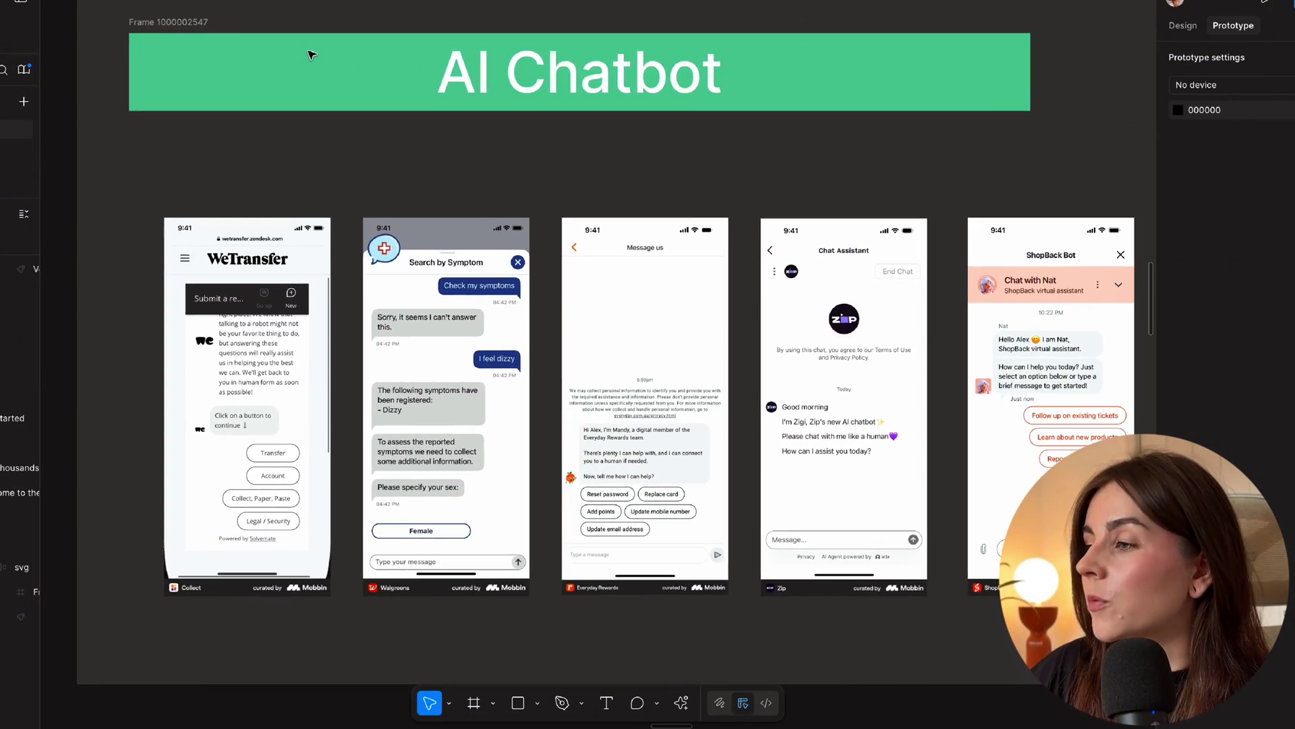
scroll(324, 252, "right", 5)
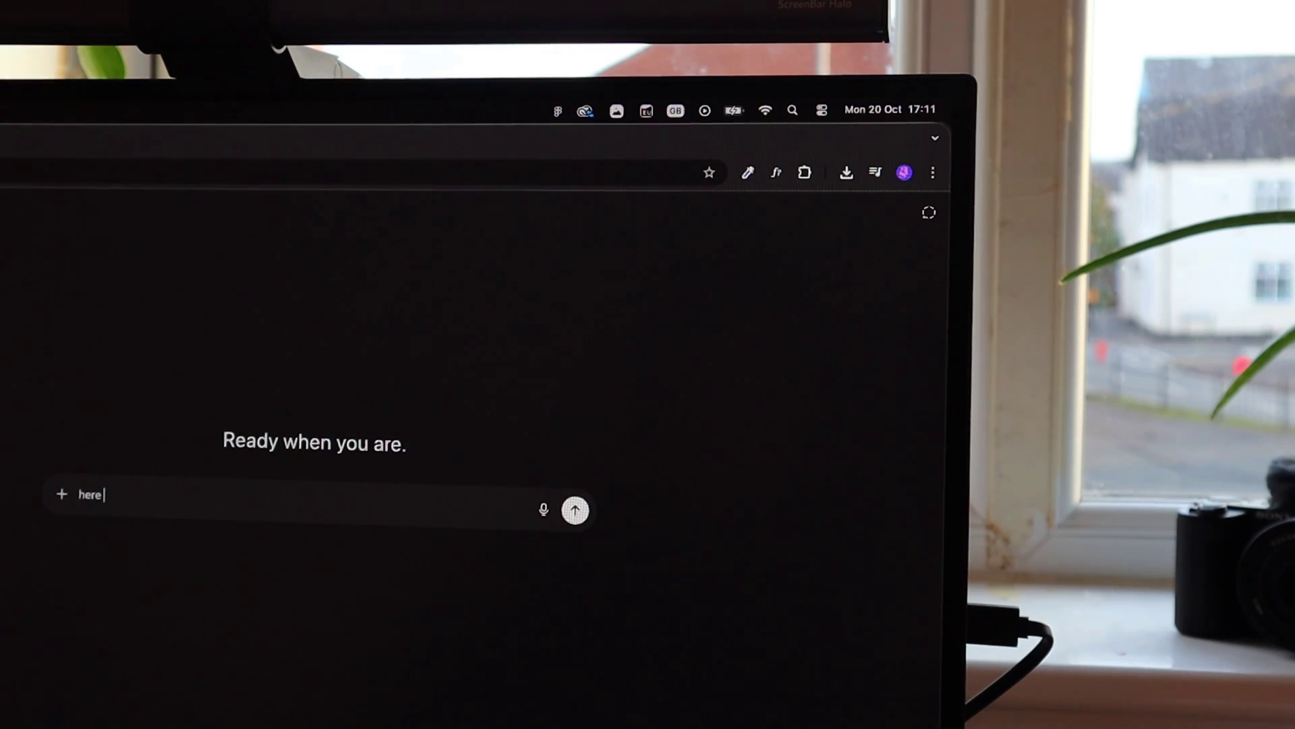
Open the ChatGPT conversation and highlight the product-manager instruction line of the prompt.
type("th")
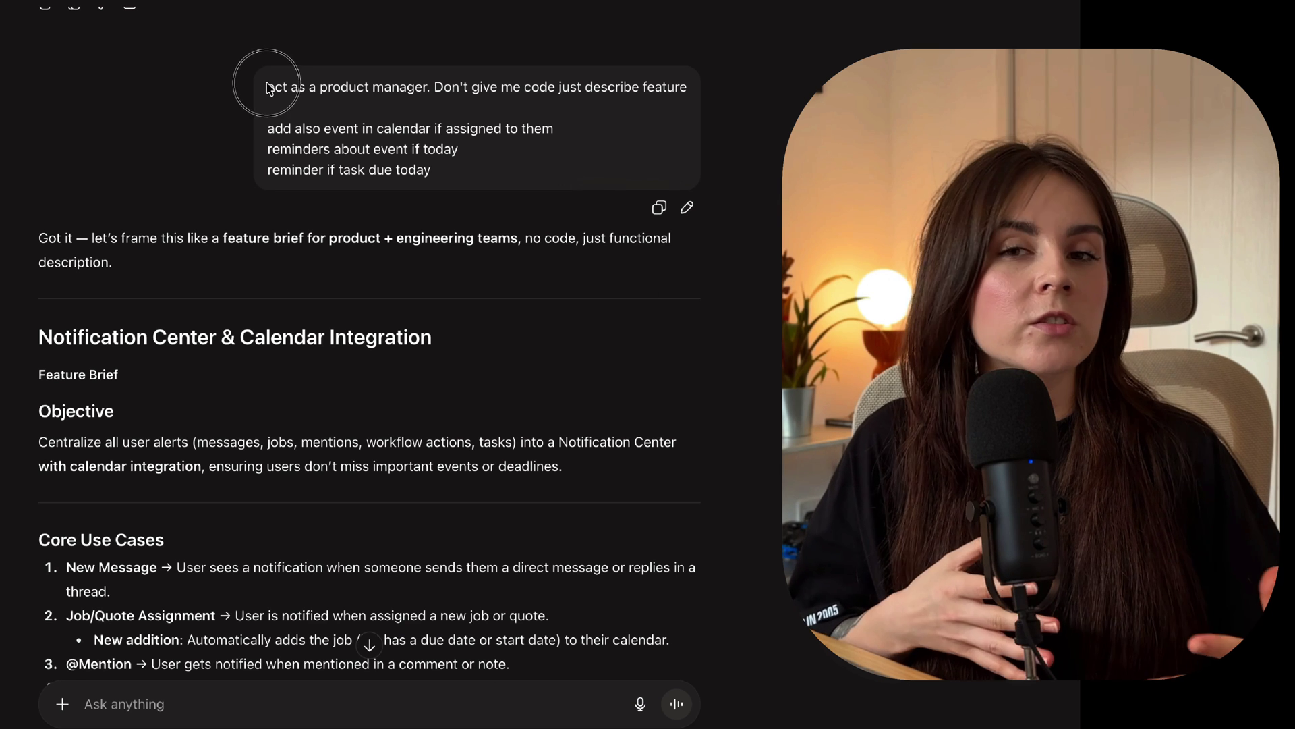
left_click_drag(350, 87, 512, 103)
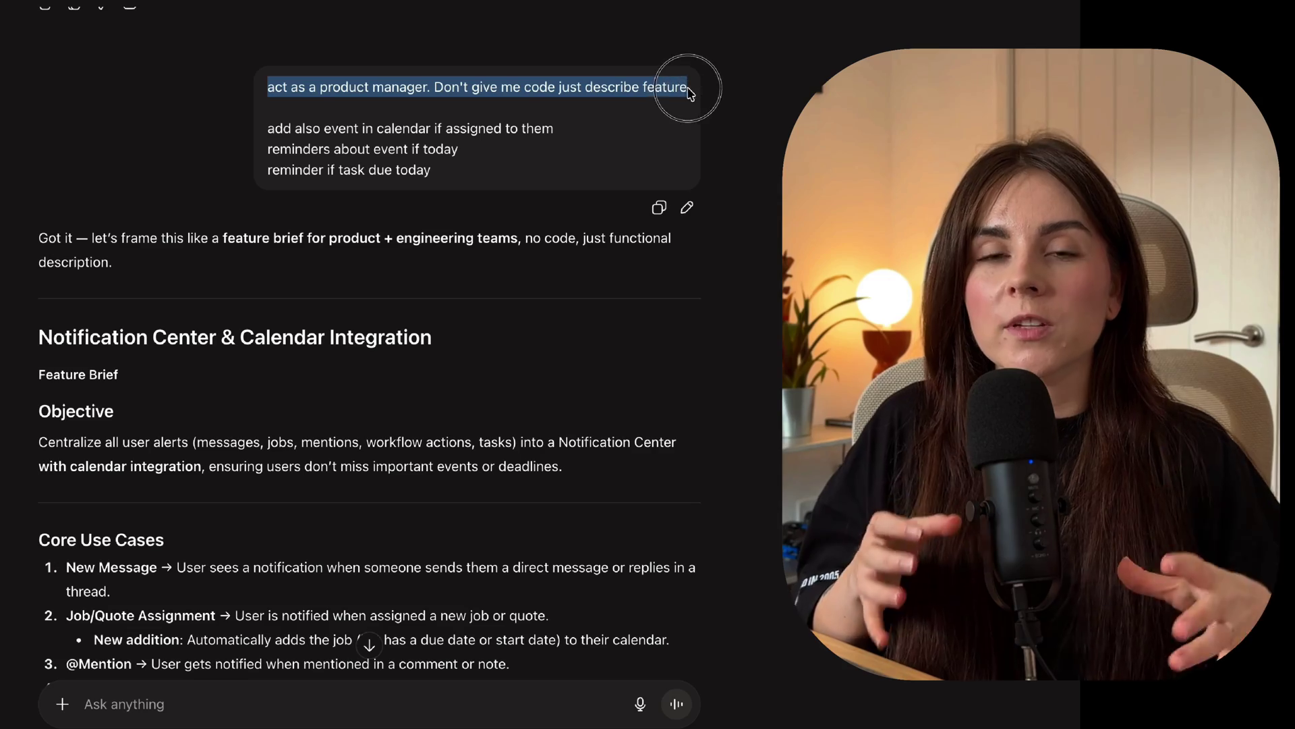
left_click(377, 304)
Scroll down through the Notification Center & Calendar Integration feature brief.
scroll(333, 359, "down", 2)
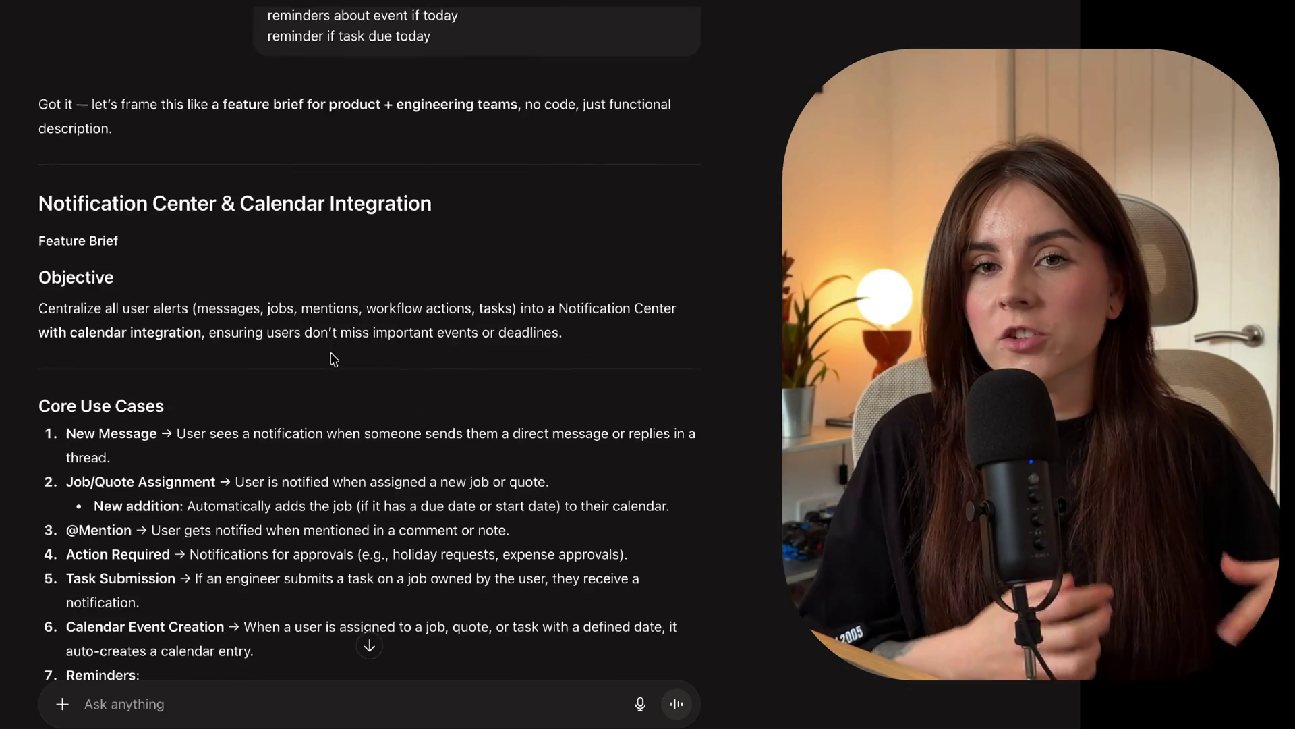
scroll(331, 359, "down", 3)
scroll(330, 353, "down", 7)
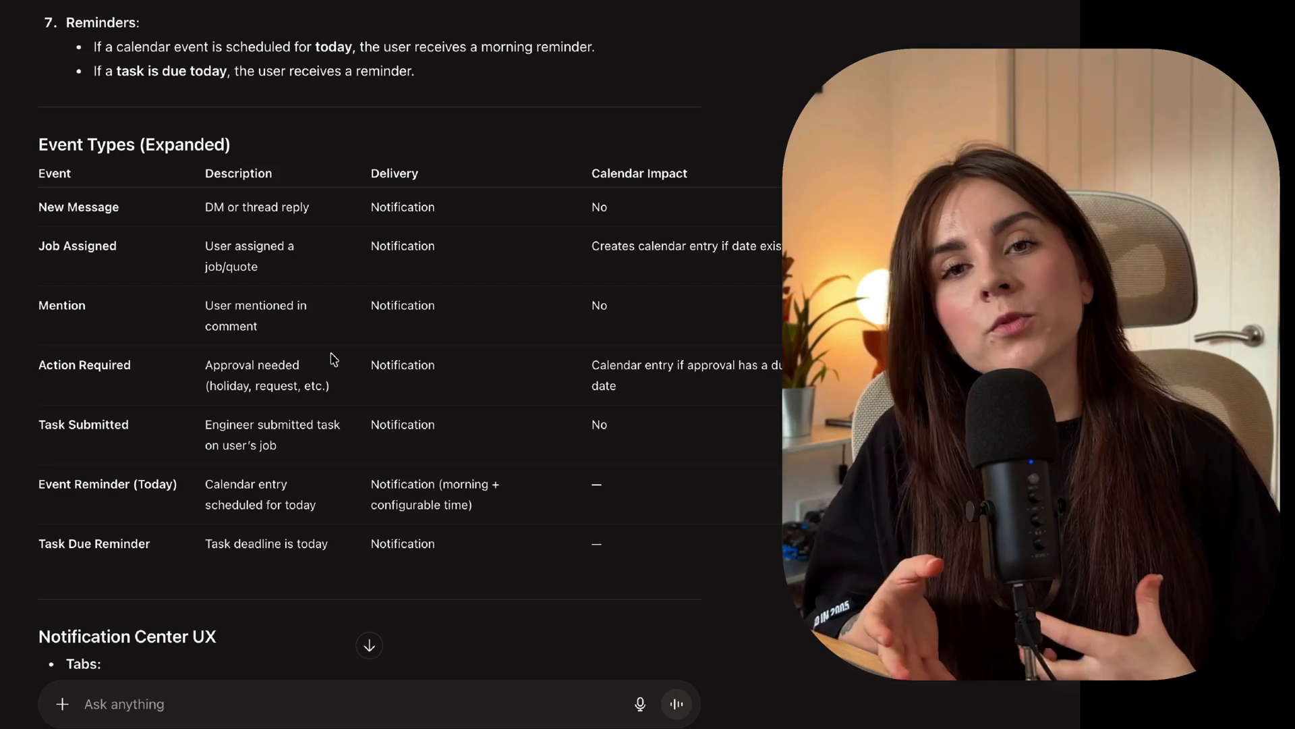
scroll(333, 358, "down", 4)
scroll(333, 358, "down", 5)
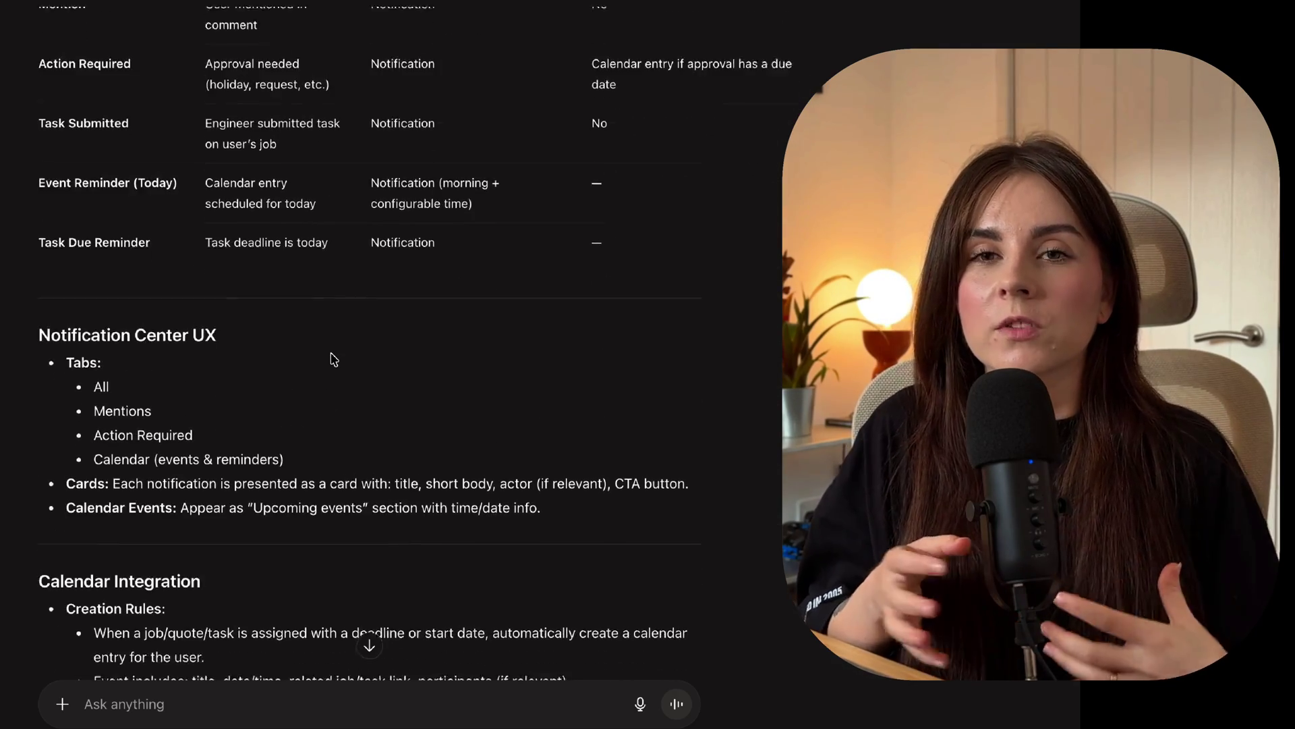
scroll(331, 358, "down", 2)
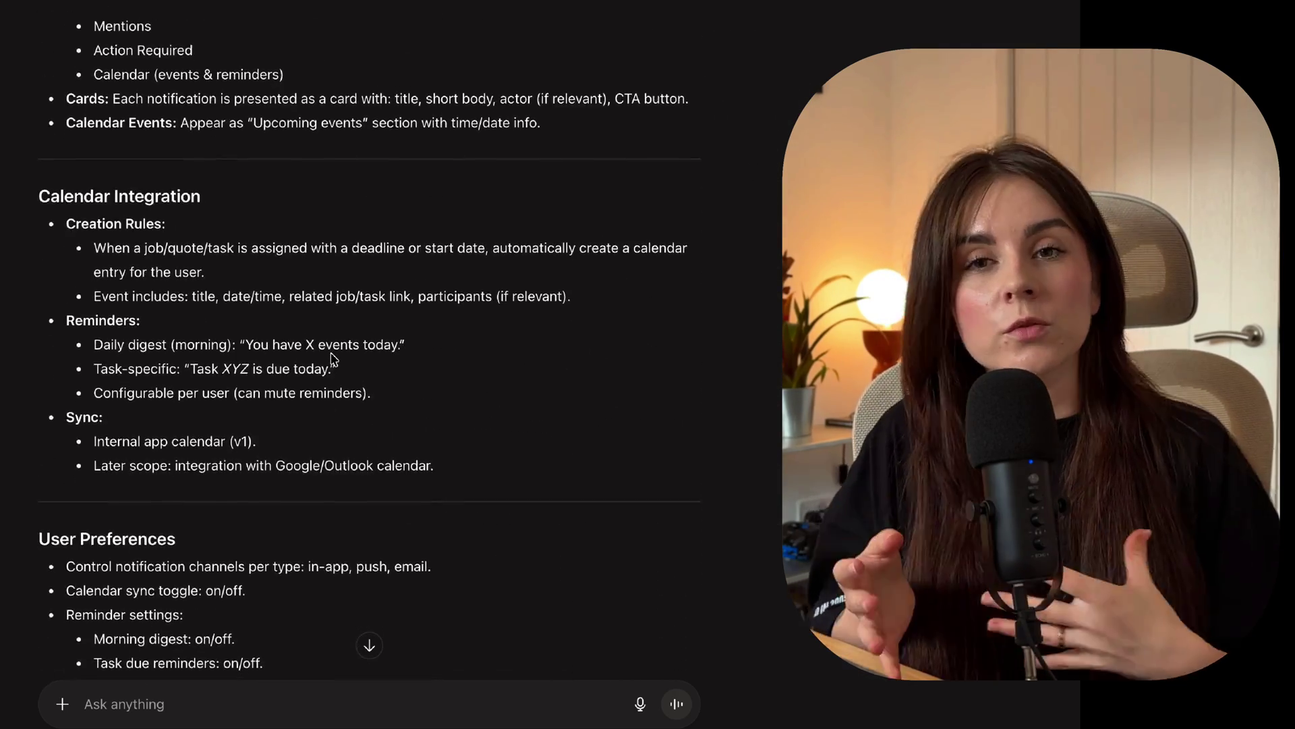
scroll(330, 358, "down", 9)
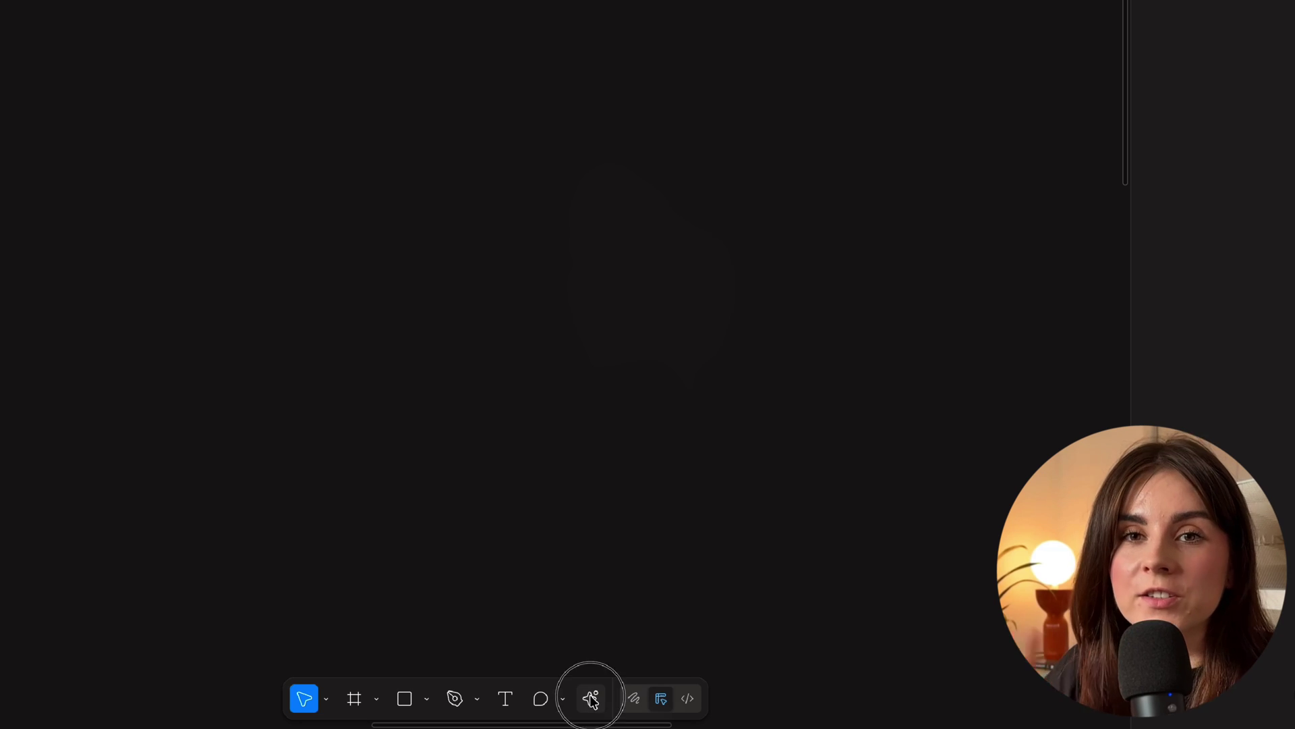
Launch the UX Pilot AI plugin from Actions recents and move its window over the canvas.
left_click(592, 700)
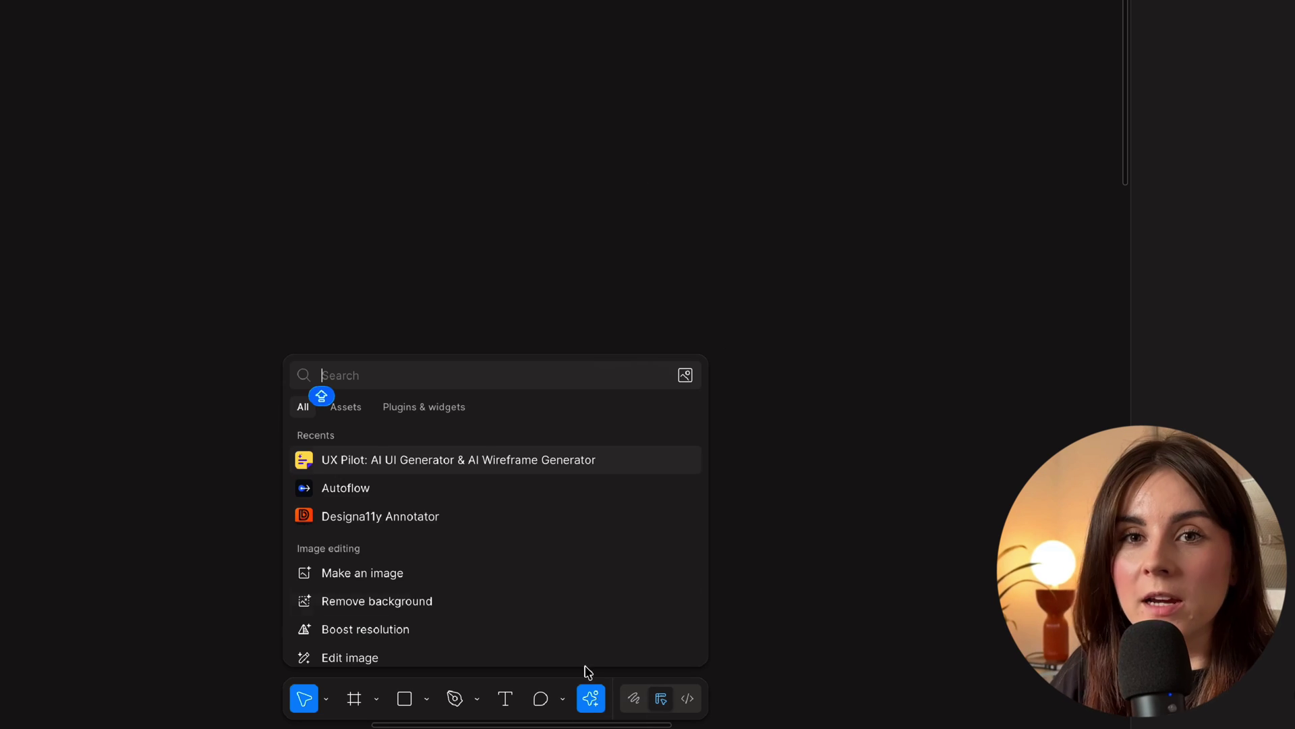
left_click(433, 461)
left_click_drag(638, 170, 599, 168)
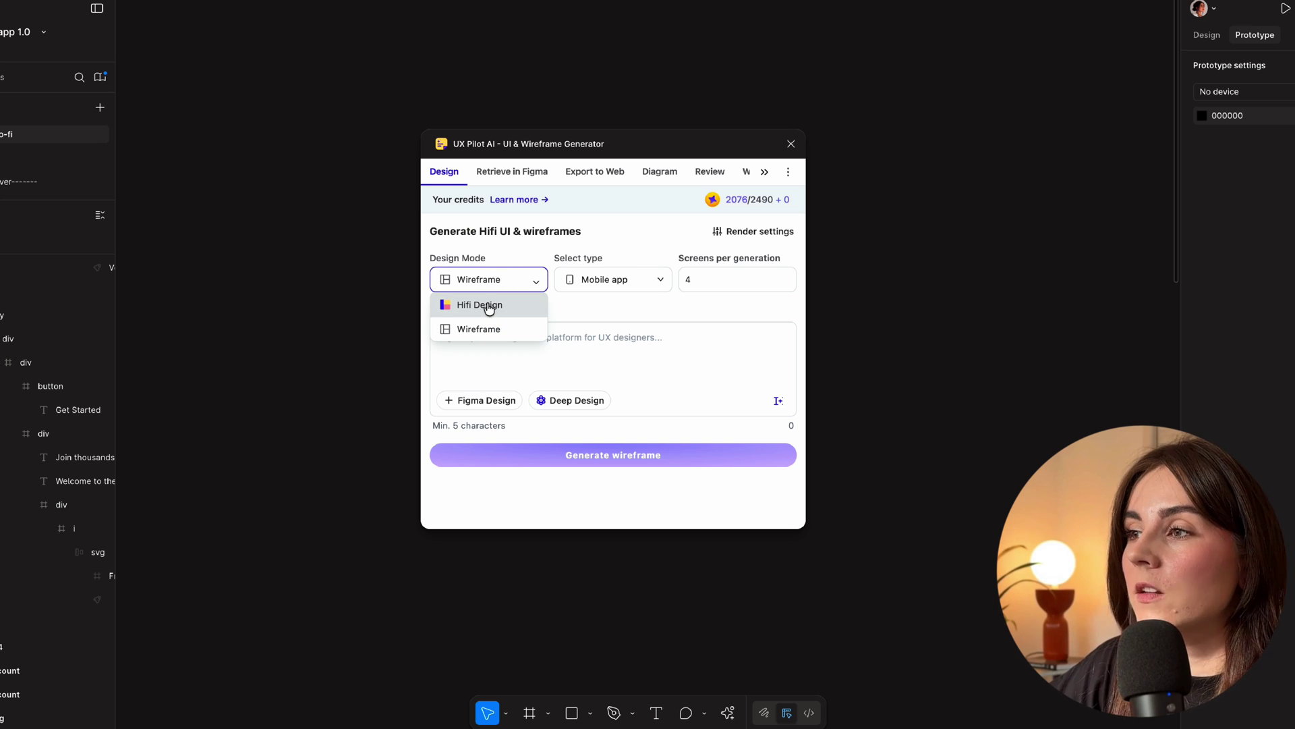
Set up Hifi Design, Mobile app, 4 screens with prompt 'Create a onboarding process for new users'.
left_click(587, 286)
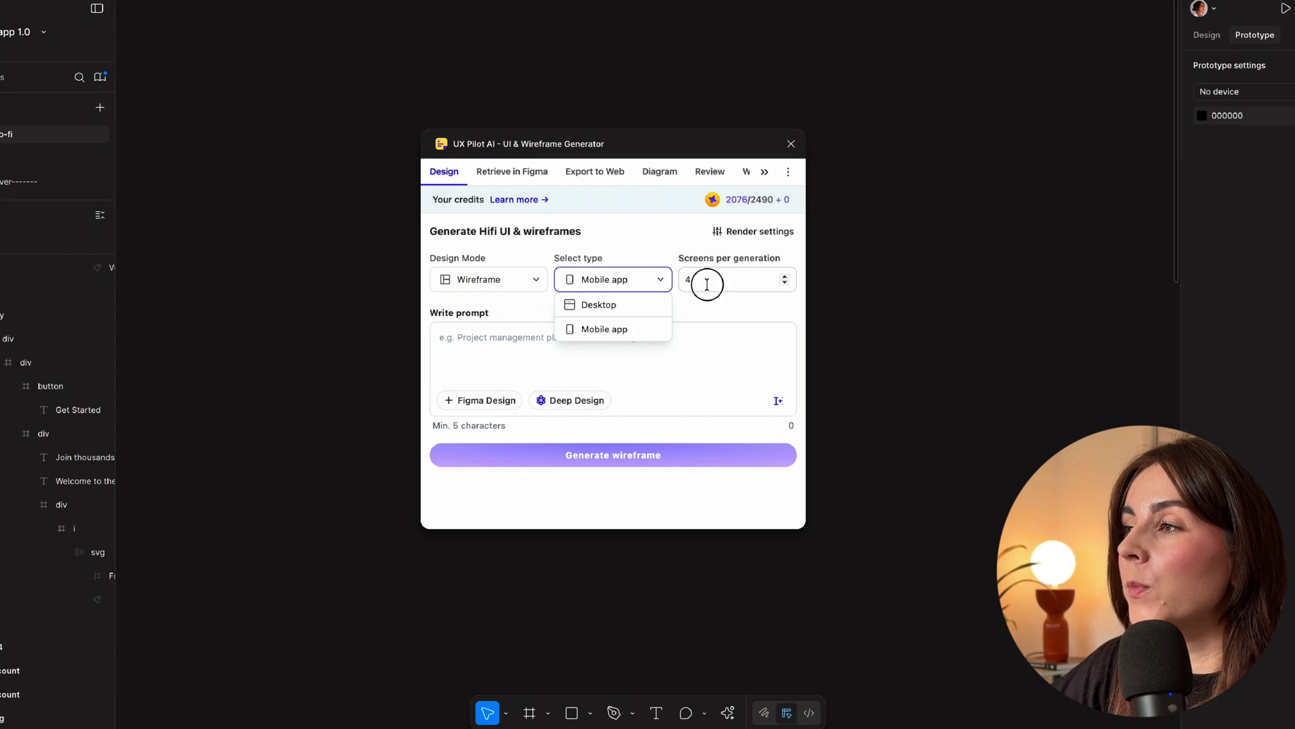
left_click(707, 284)
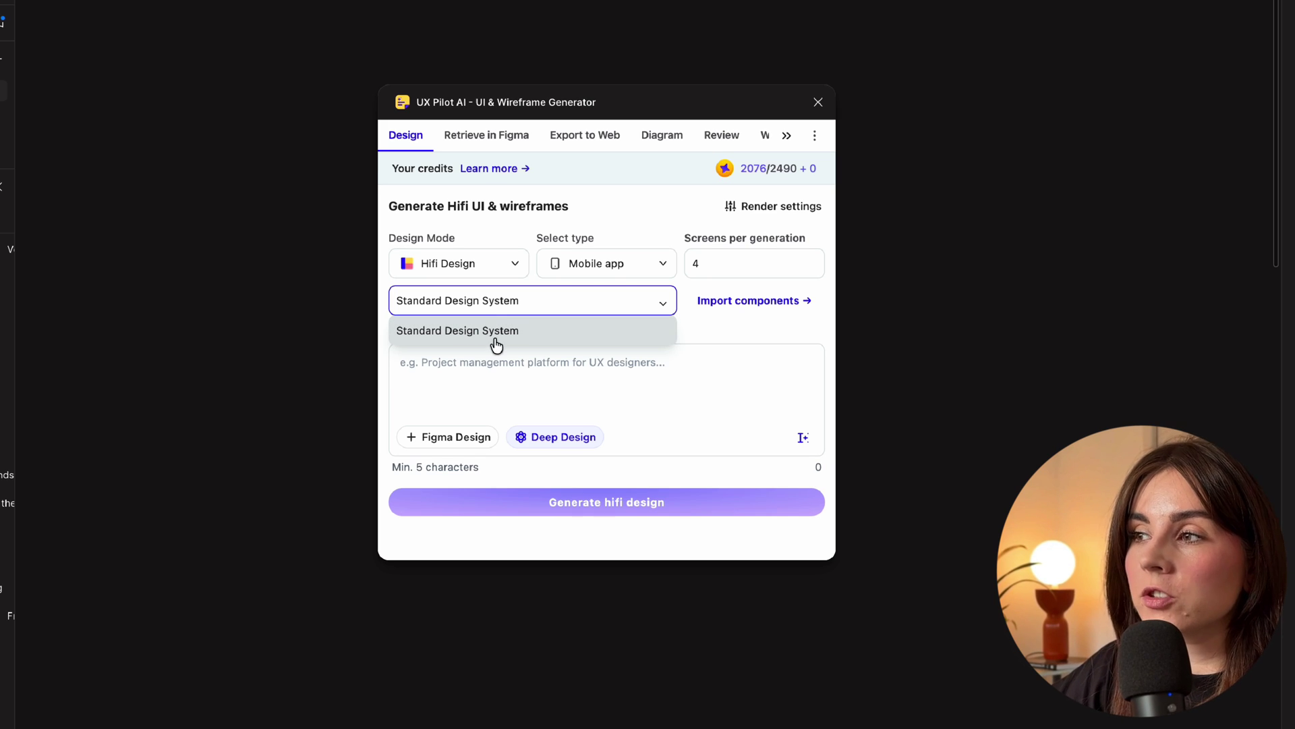
left_click(660, 389)
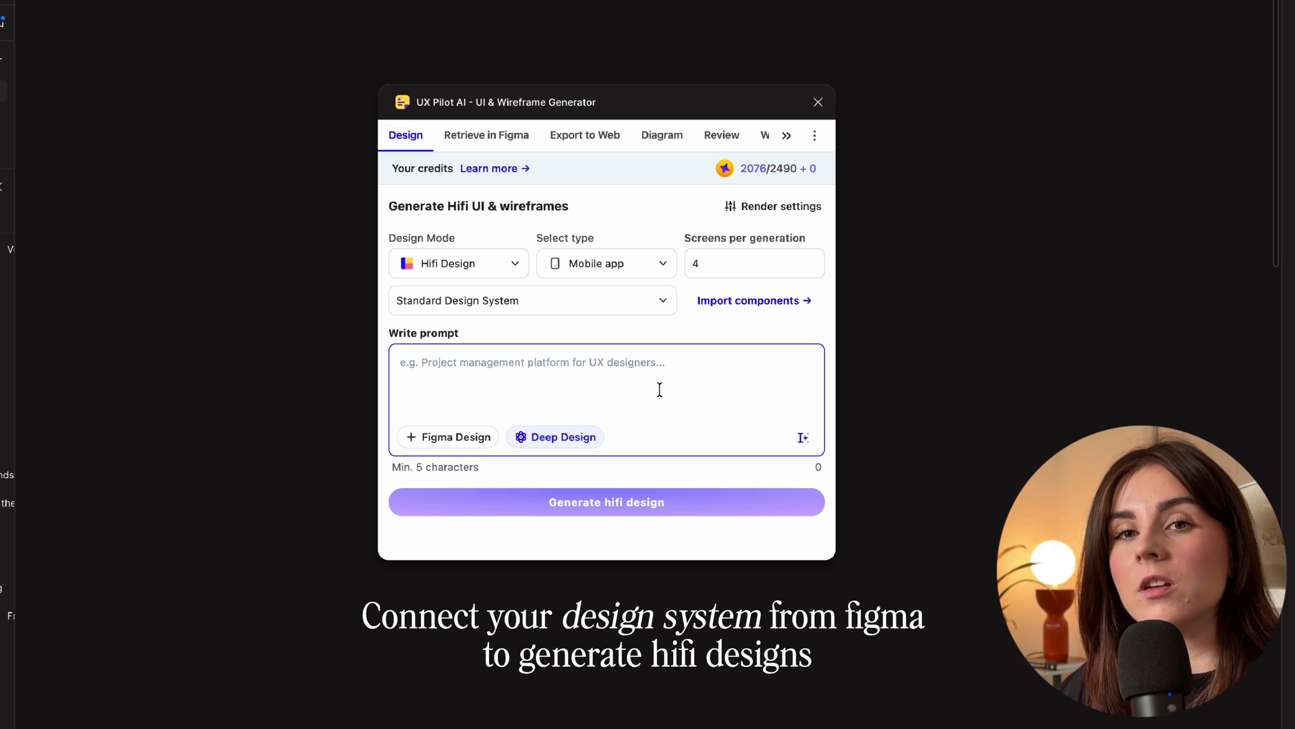
type("Create a on")
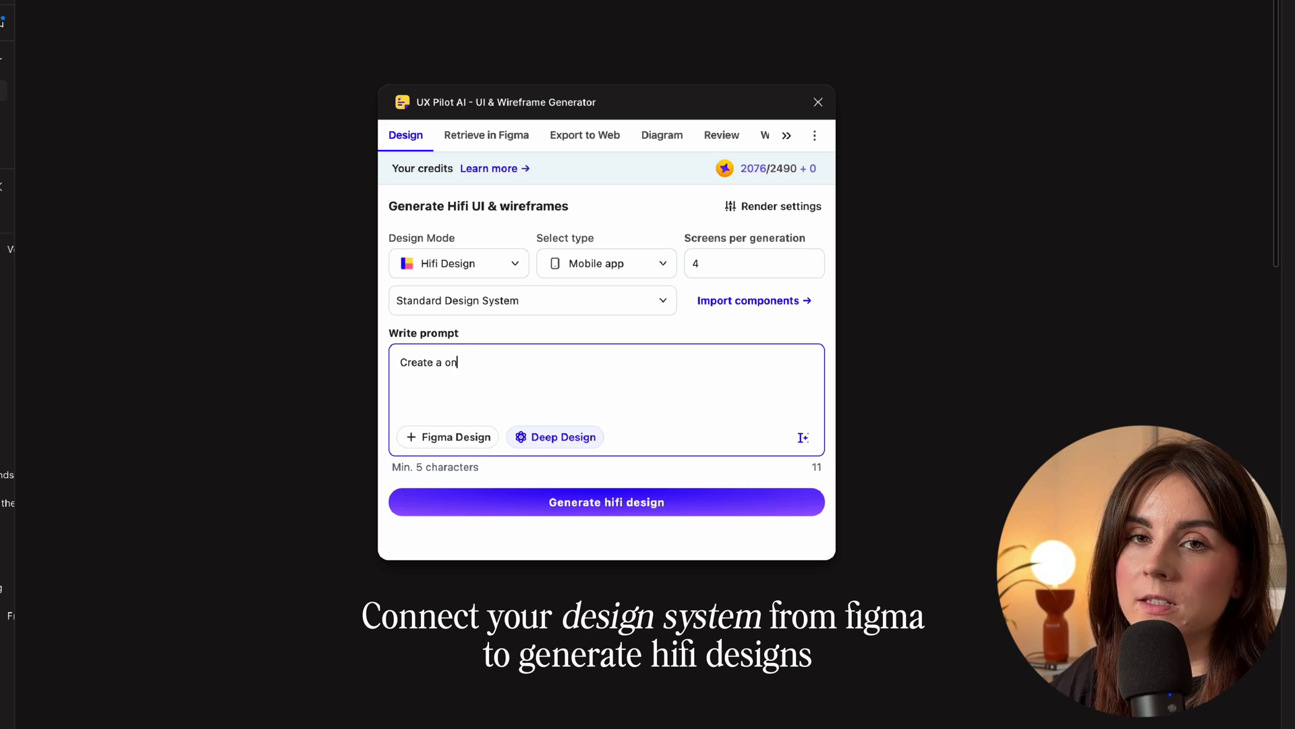
type("boarding process for new users")
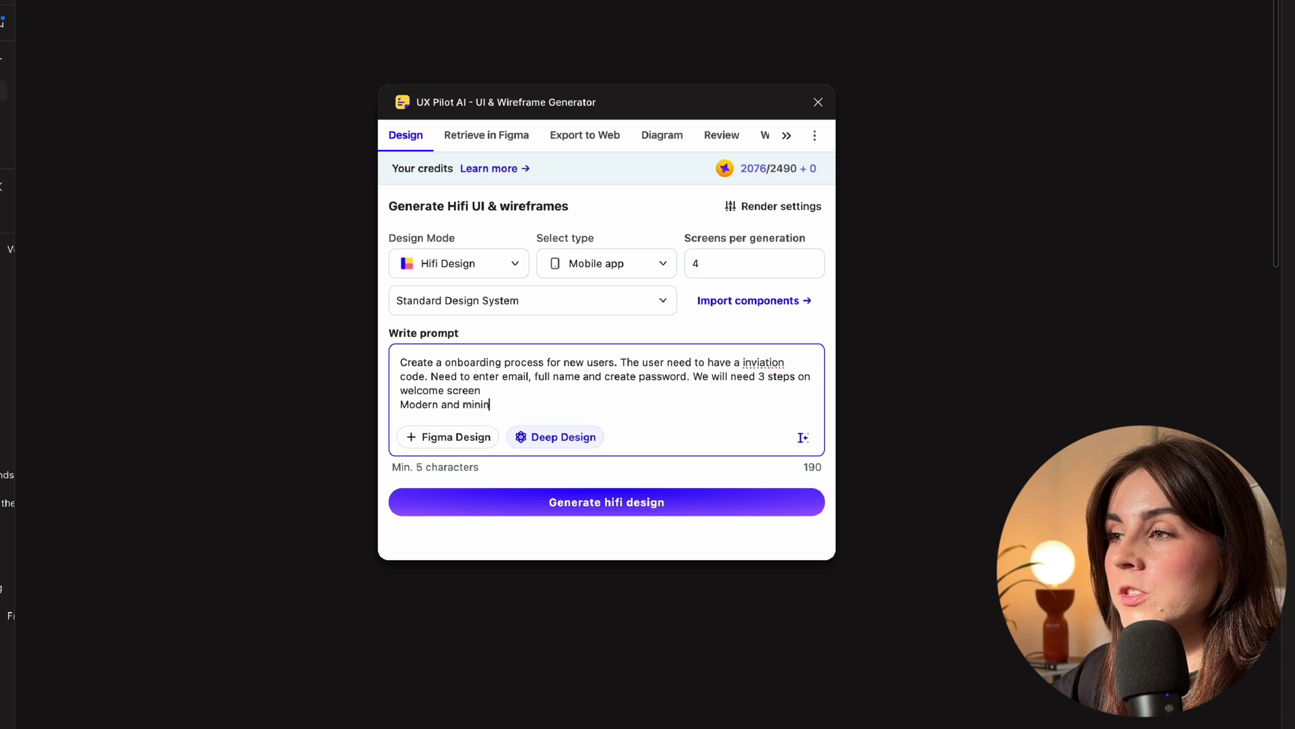
type("c")
key("ctrl+a")
left_click(577, 506)
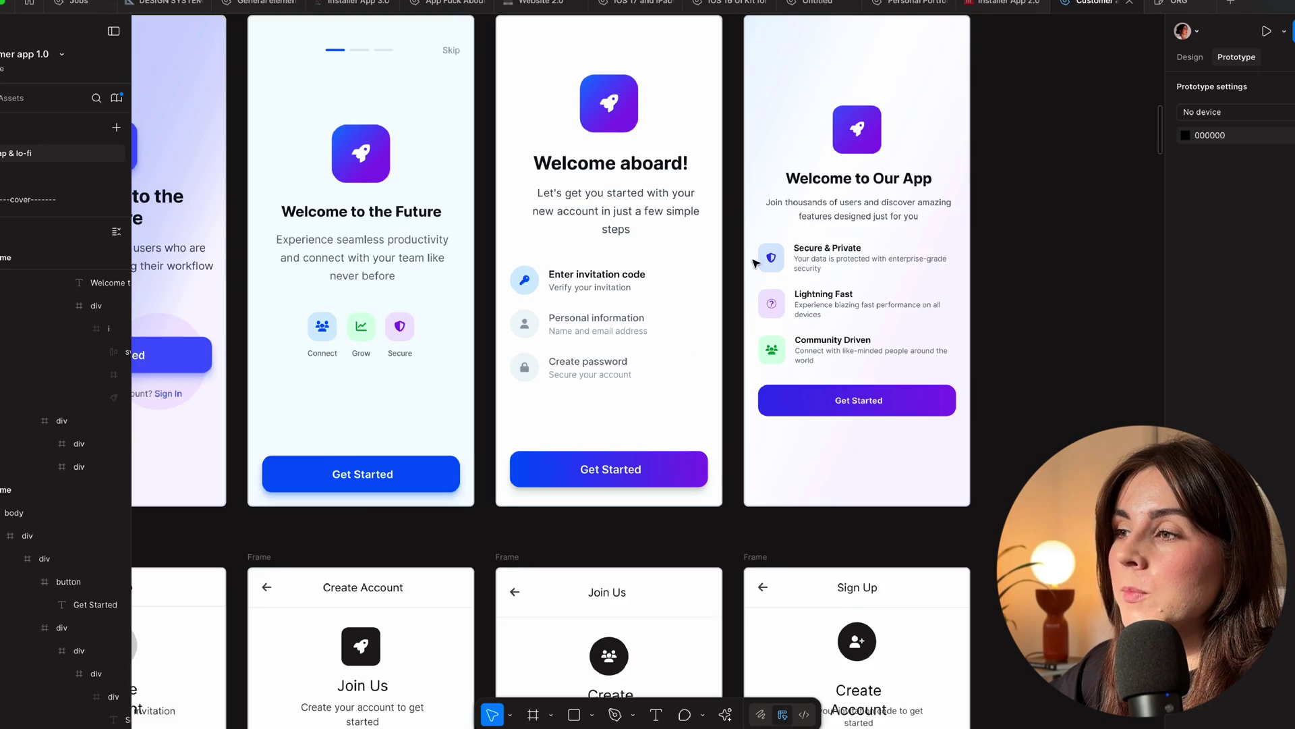
scroll(755, 263, "left", 5)
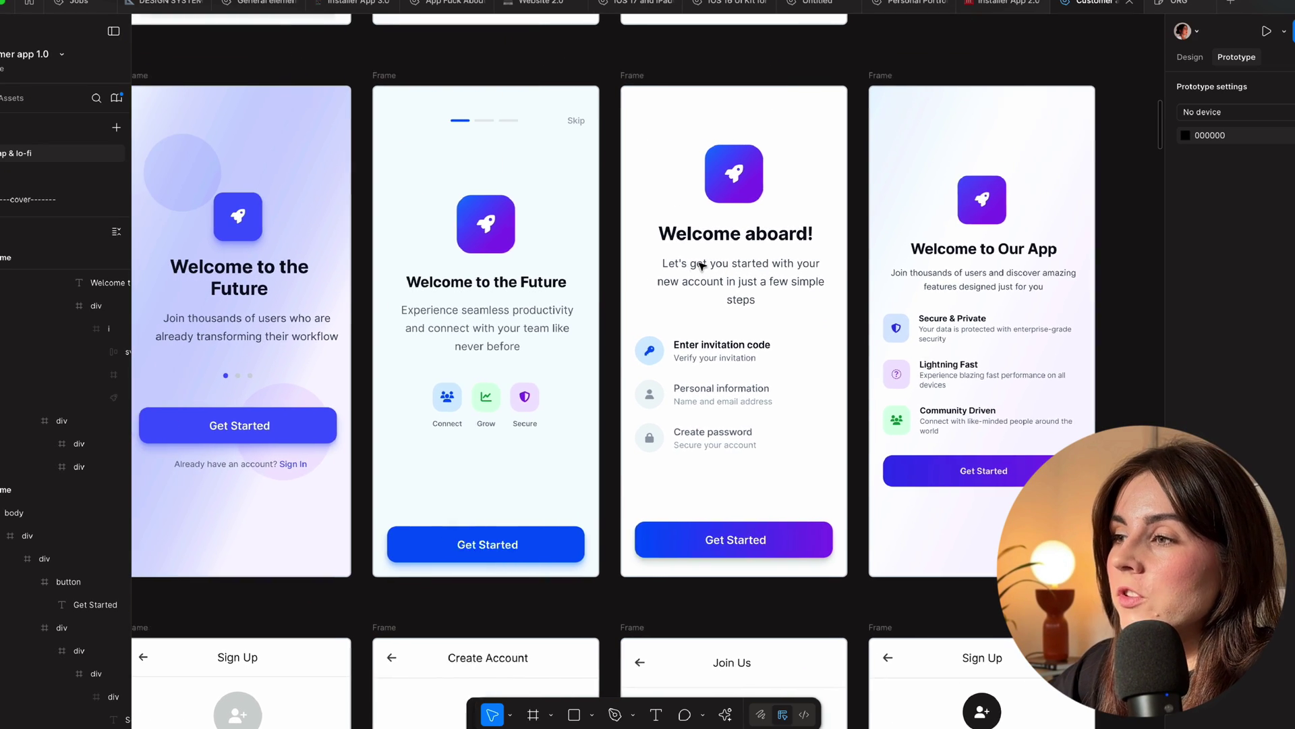
scroll(702, 266, "left", 1)
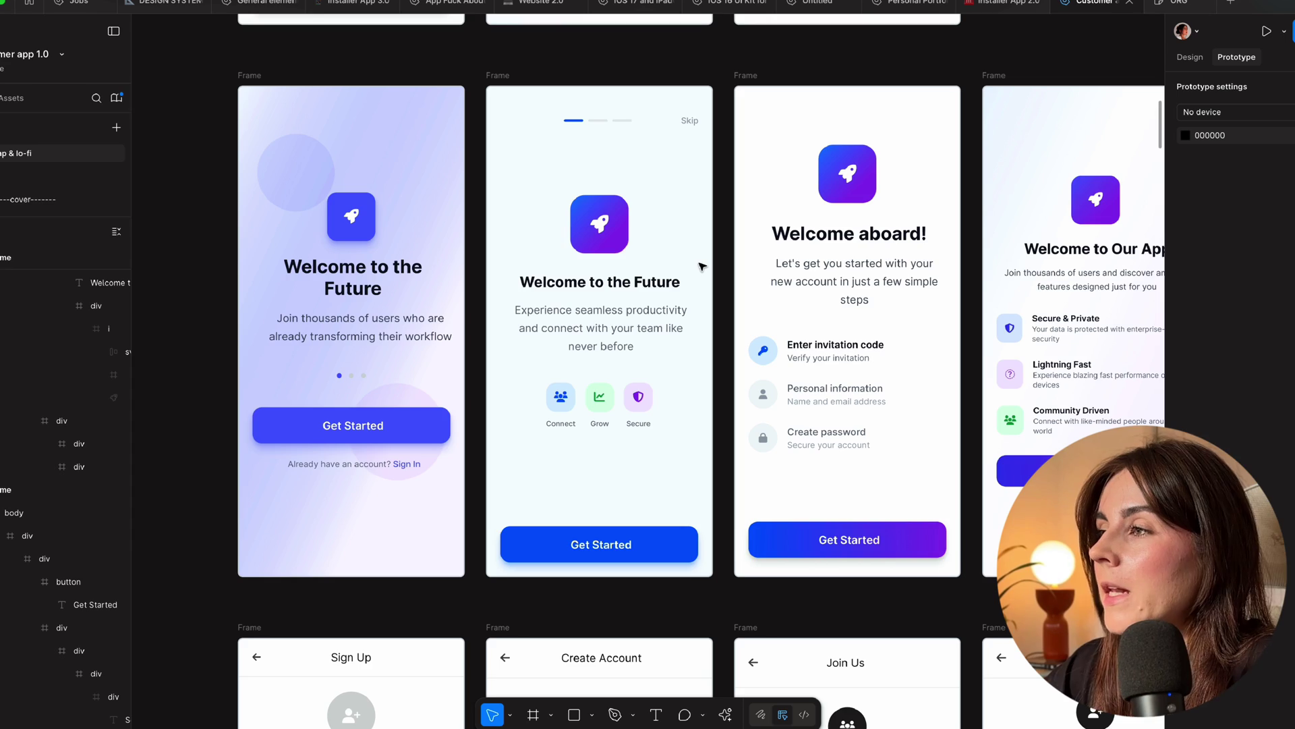
scroll(702, 267, "right", 3)
scroll(702, 267, "up", 4)
scroll(701, 267, "up", 7)
scroll(702, 266, "left", 1)
scroll(702, 266, "left", 1)
scroll(701, 266, "up", 9)
scroll(701, 267, "up", 3)
scroll(701, 267, "right", 6)
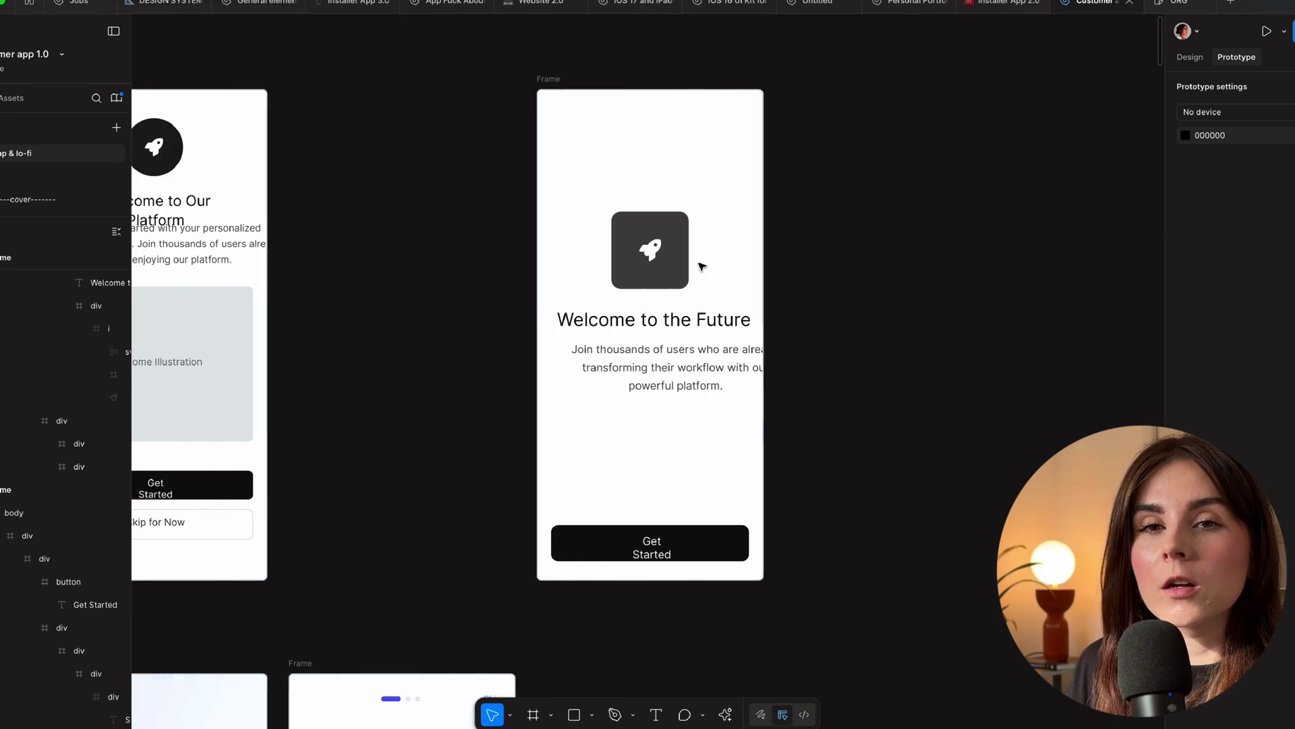
scroll(702, 267, "down", 5)
scroll(702, 267, "left", 3)
scroll(701, 266, "down", 3, "ctrl")
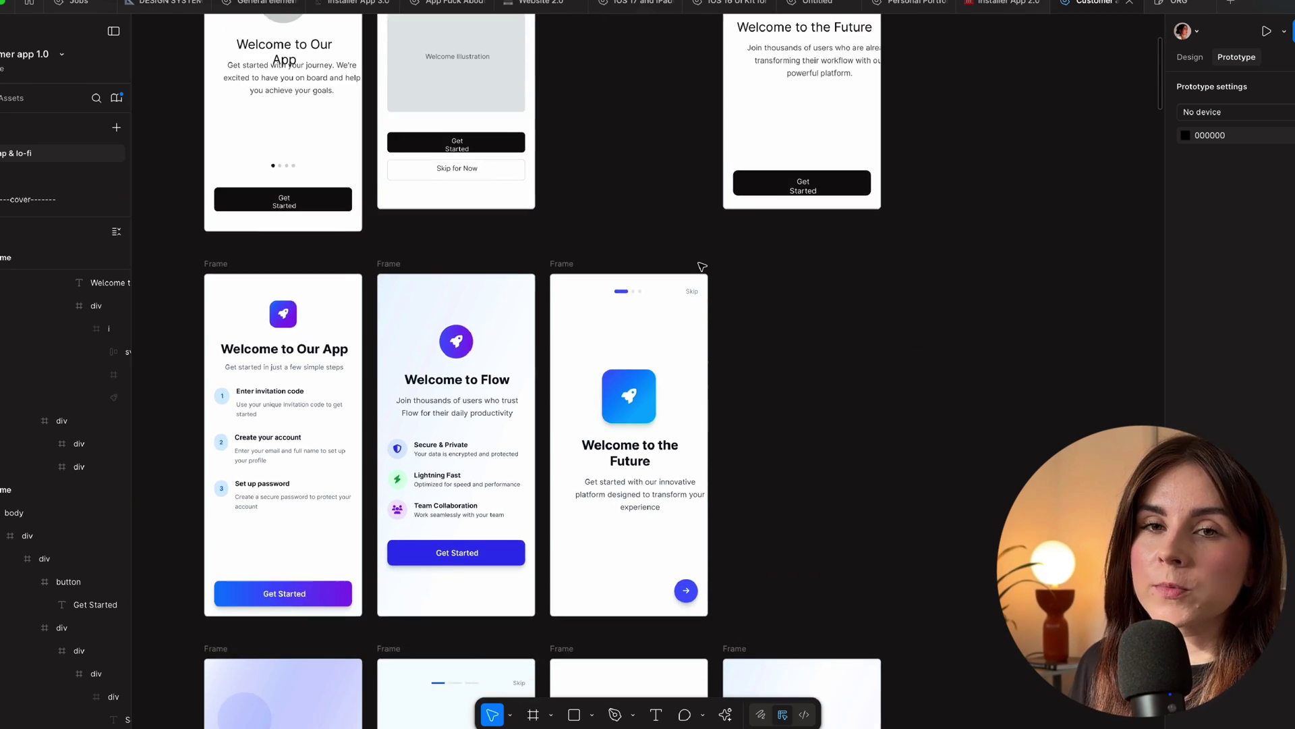
scroll(701, 266, "down", 10)
scroll(701, 266, "left", 2)
scroll(702, 267, "down", 3)
scroll(702, 266, "right", 2)
scroll(702, 266, "up", 2)
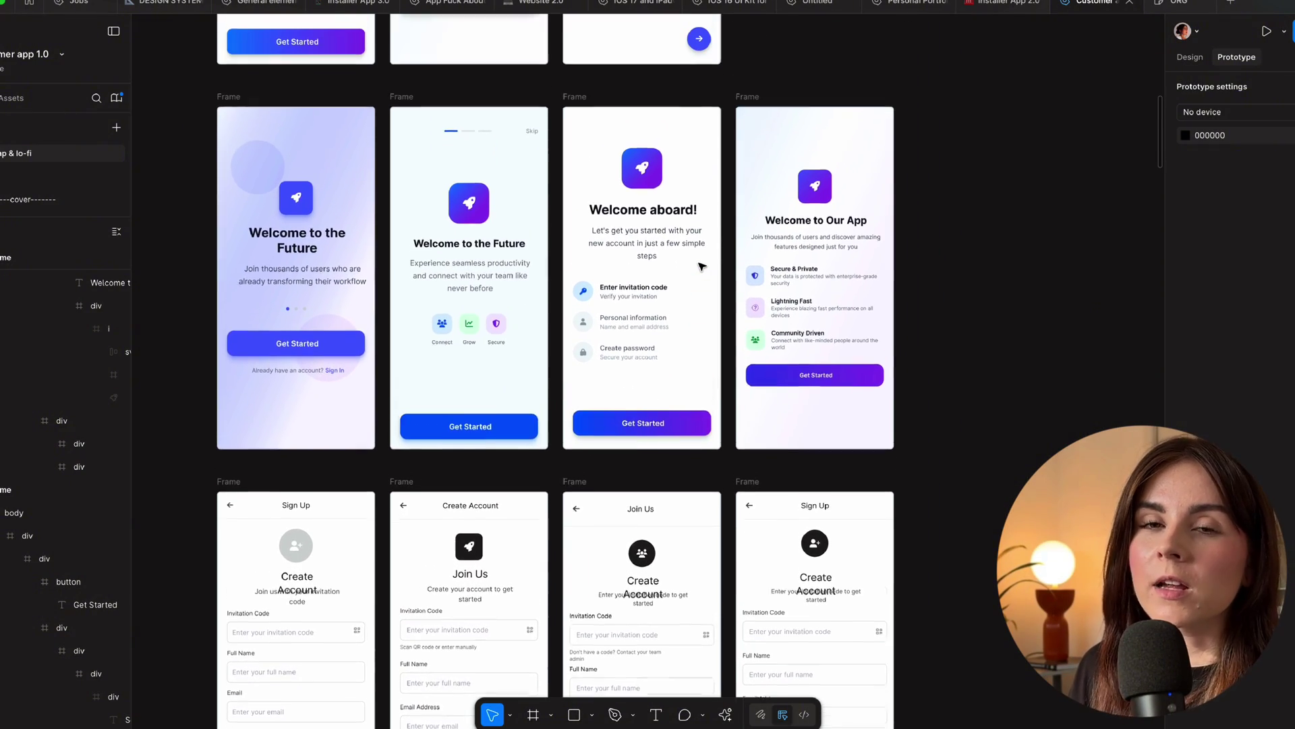
scroll(701, 266, "up", 5, "ctrl")
scroll(702, 267, "left", 3)
scroll(702, 267, "up", 1)
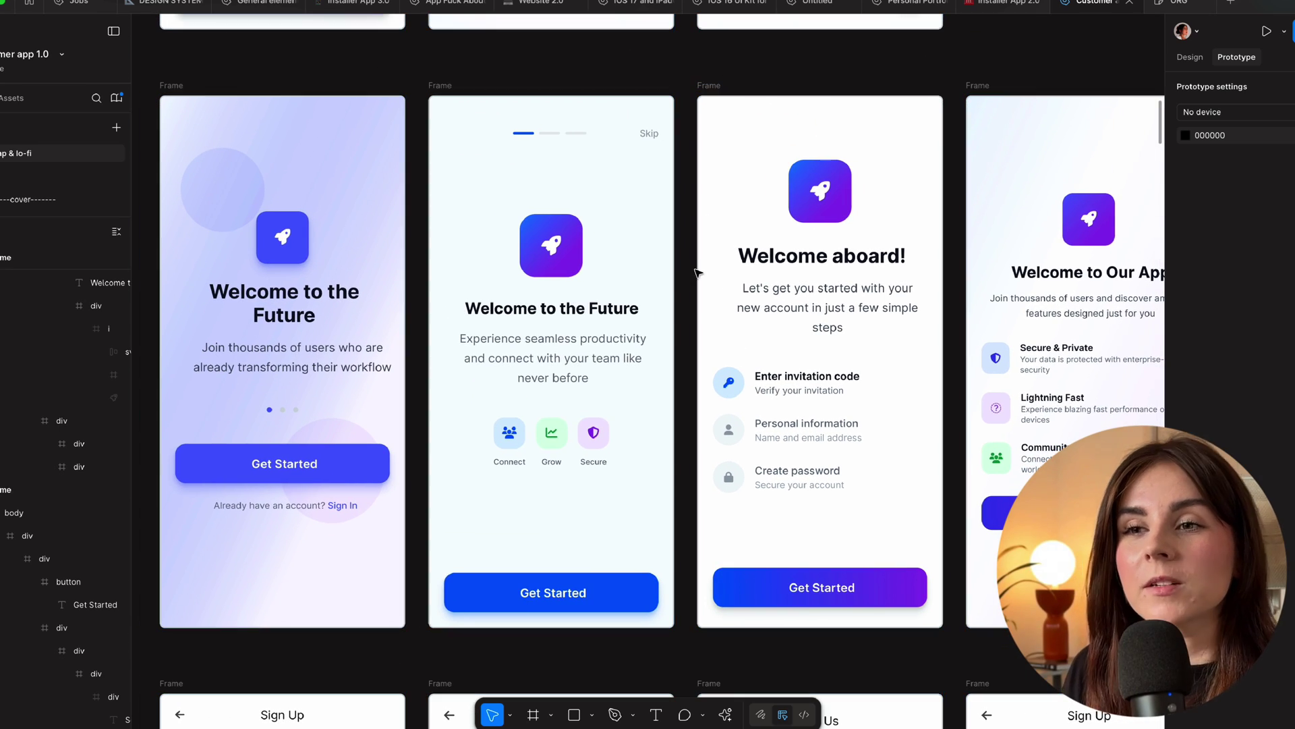
scroll(931, 252, "down", 1)
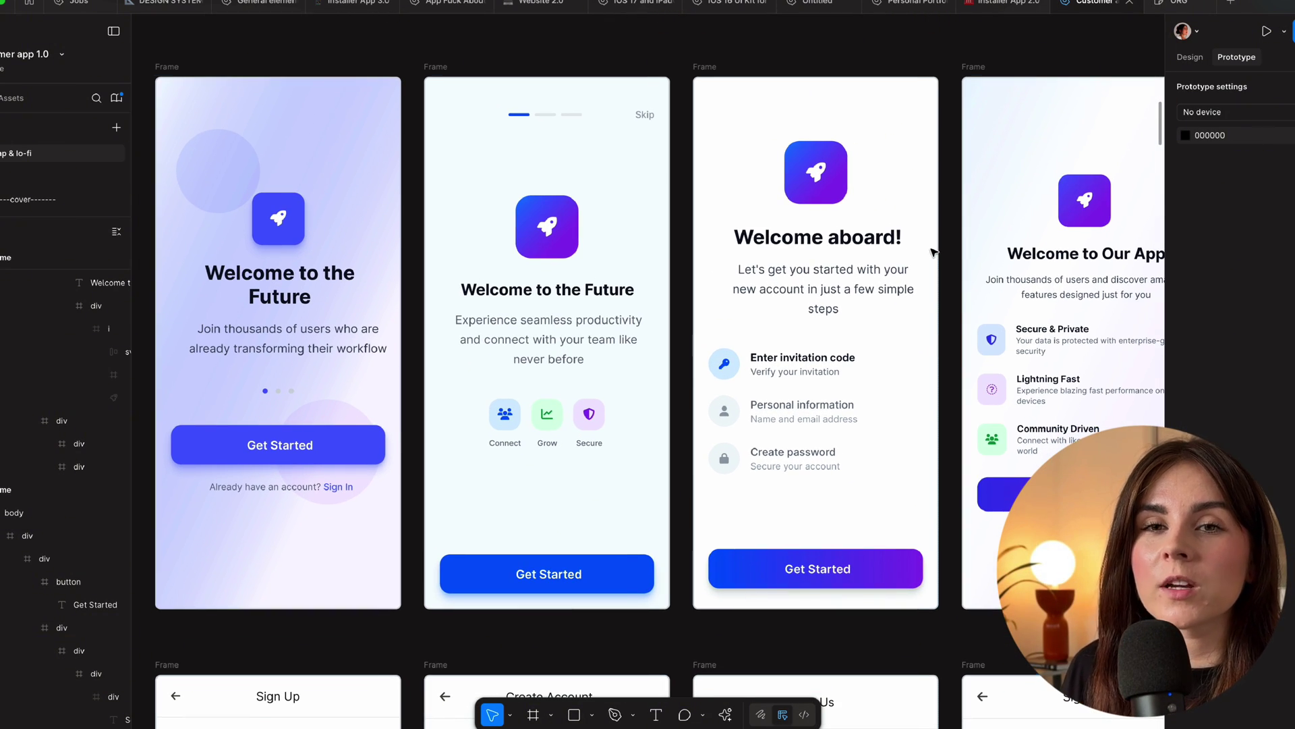
scroll(931, 252, "down", 8)
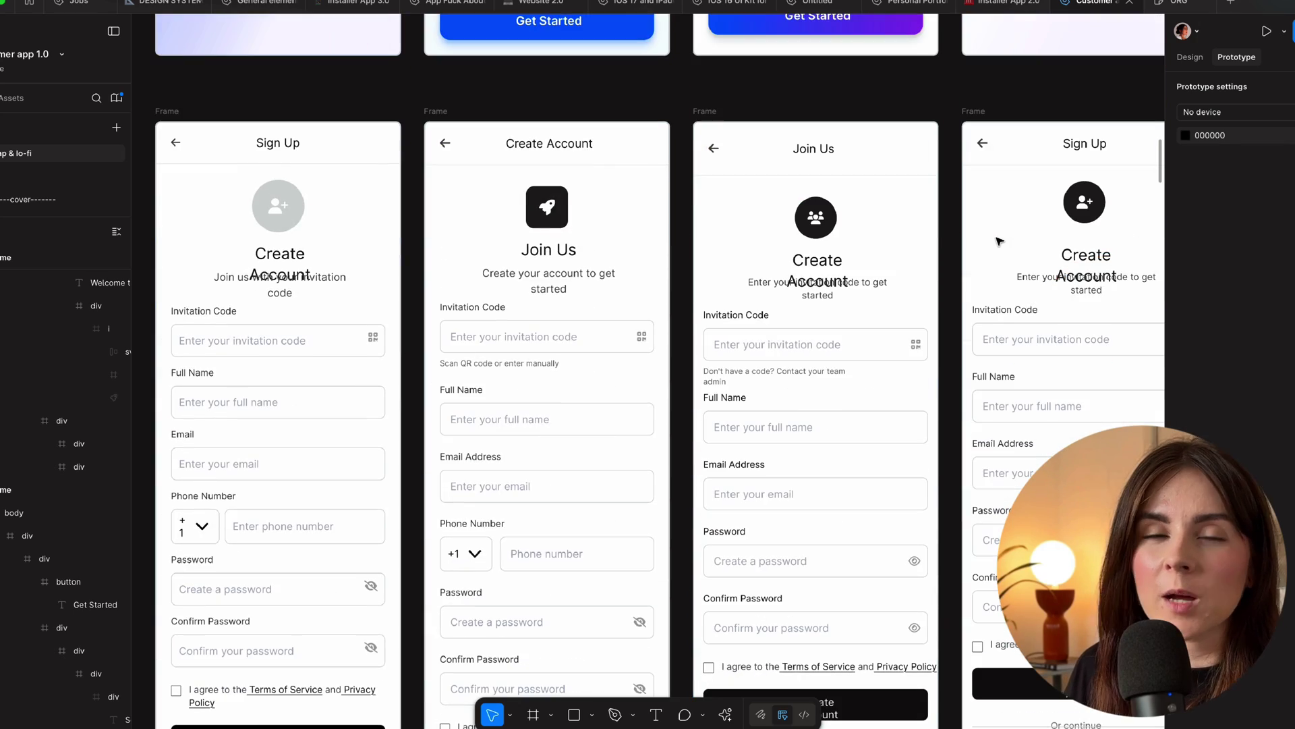
scroll(999, 240, "down", 2)
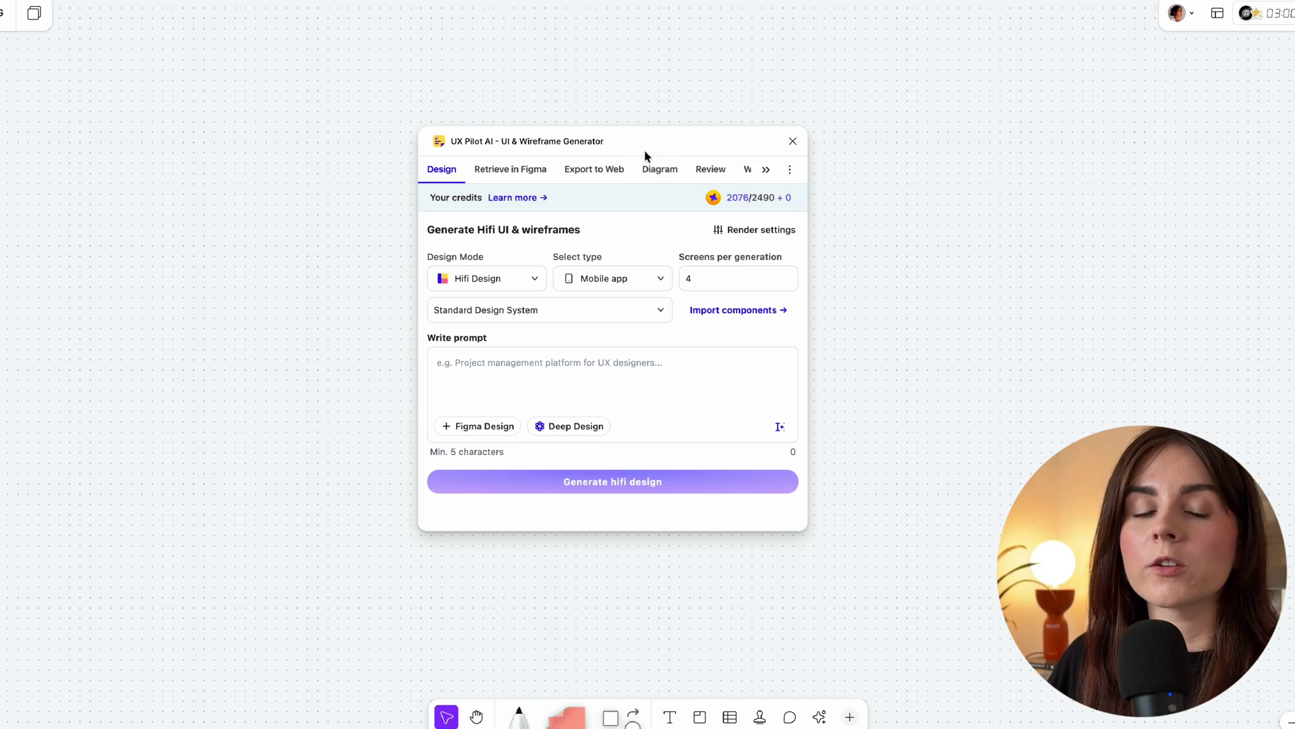
Switch UX Pilot to the flowchart generator and pan across the generated onboarding flowchart.
left_click(659, 169)
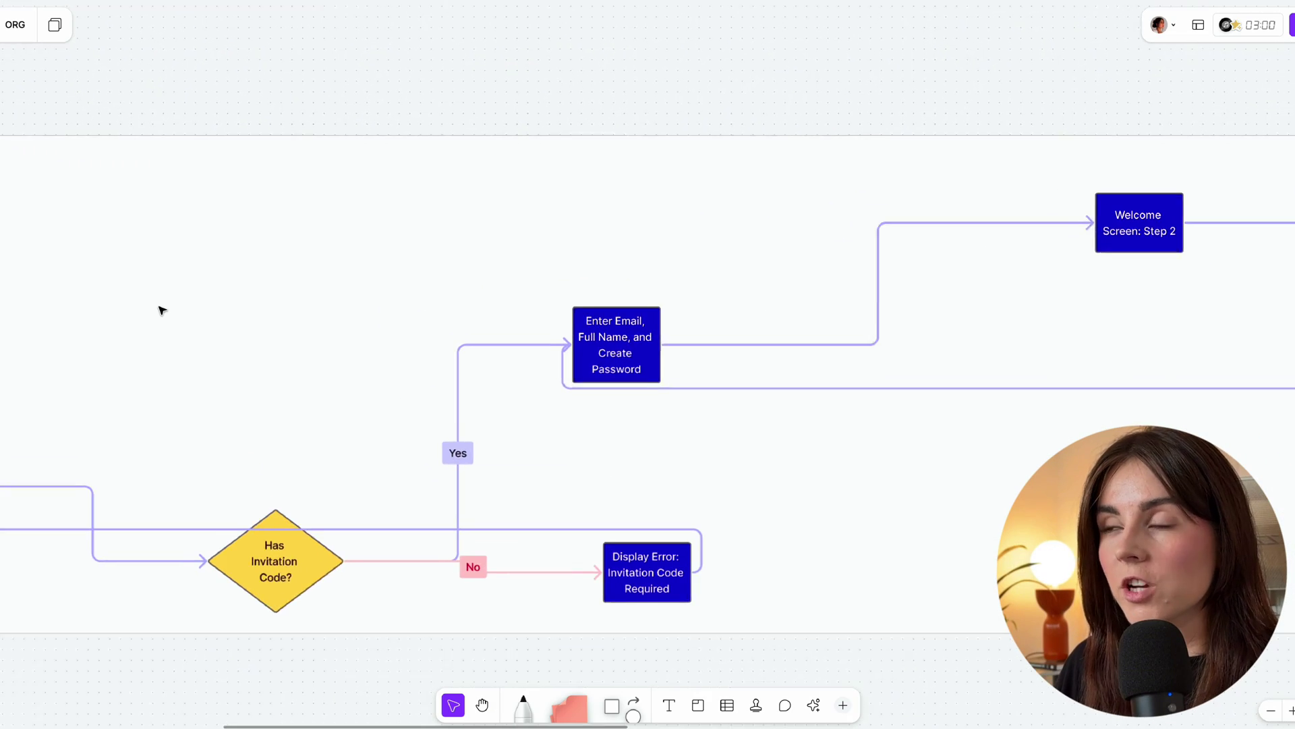
scroll(162, 310, "left", 3)
scroll(162, 310, "left", 5)
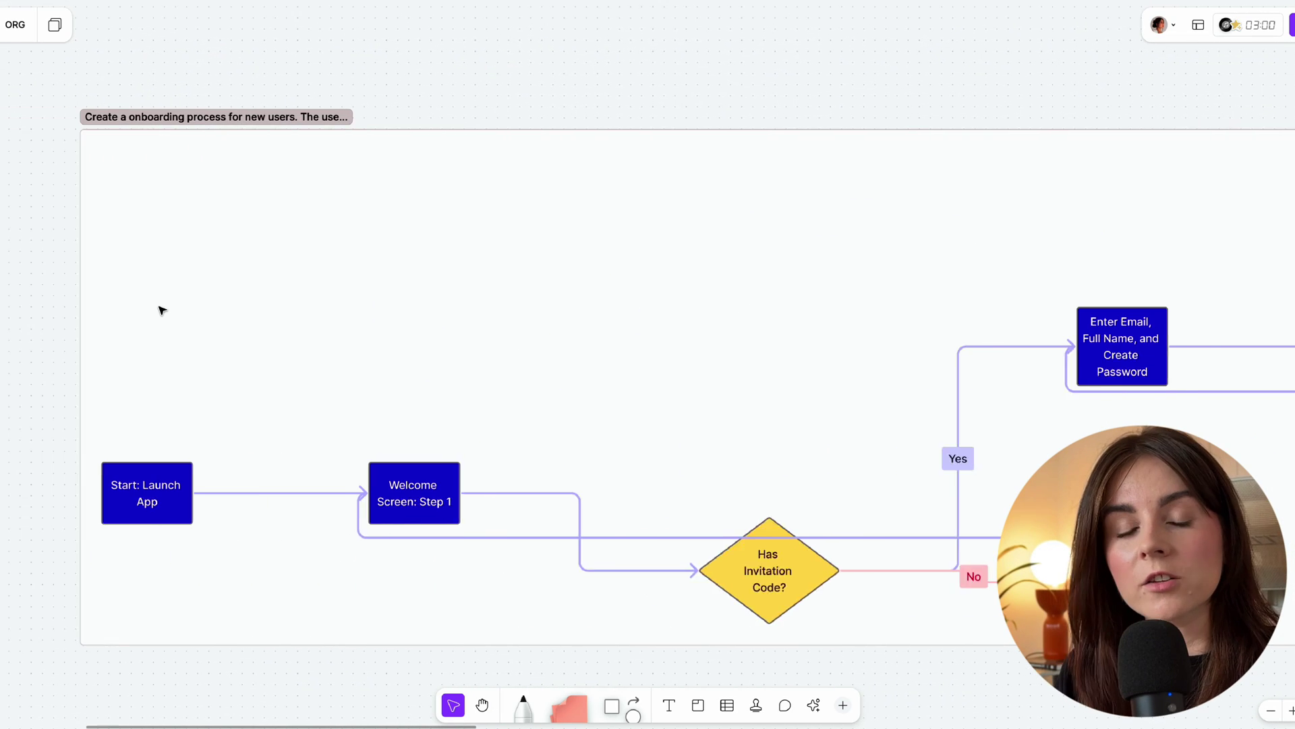
scroll(268, 312, "left", 2)
scroll(267, 313, "right", 3)
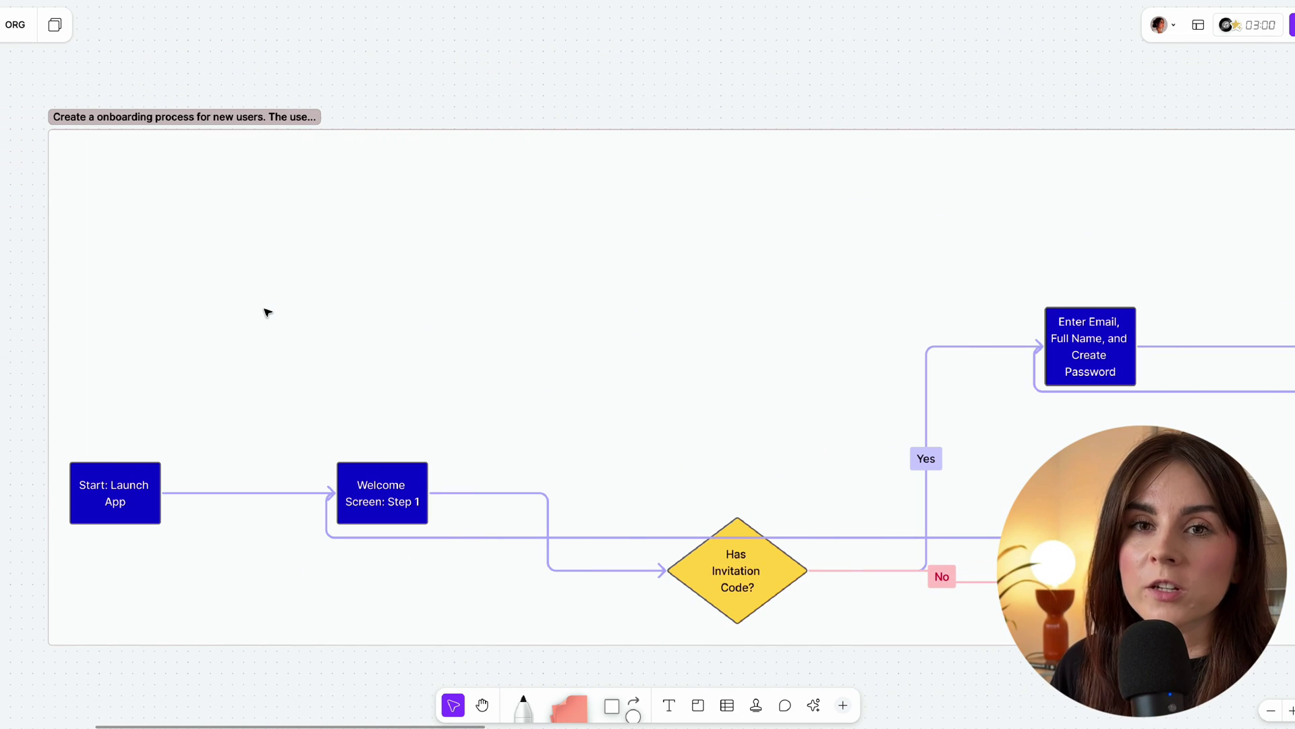
scroll(340, 312, "right", 10)
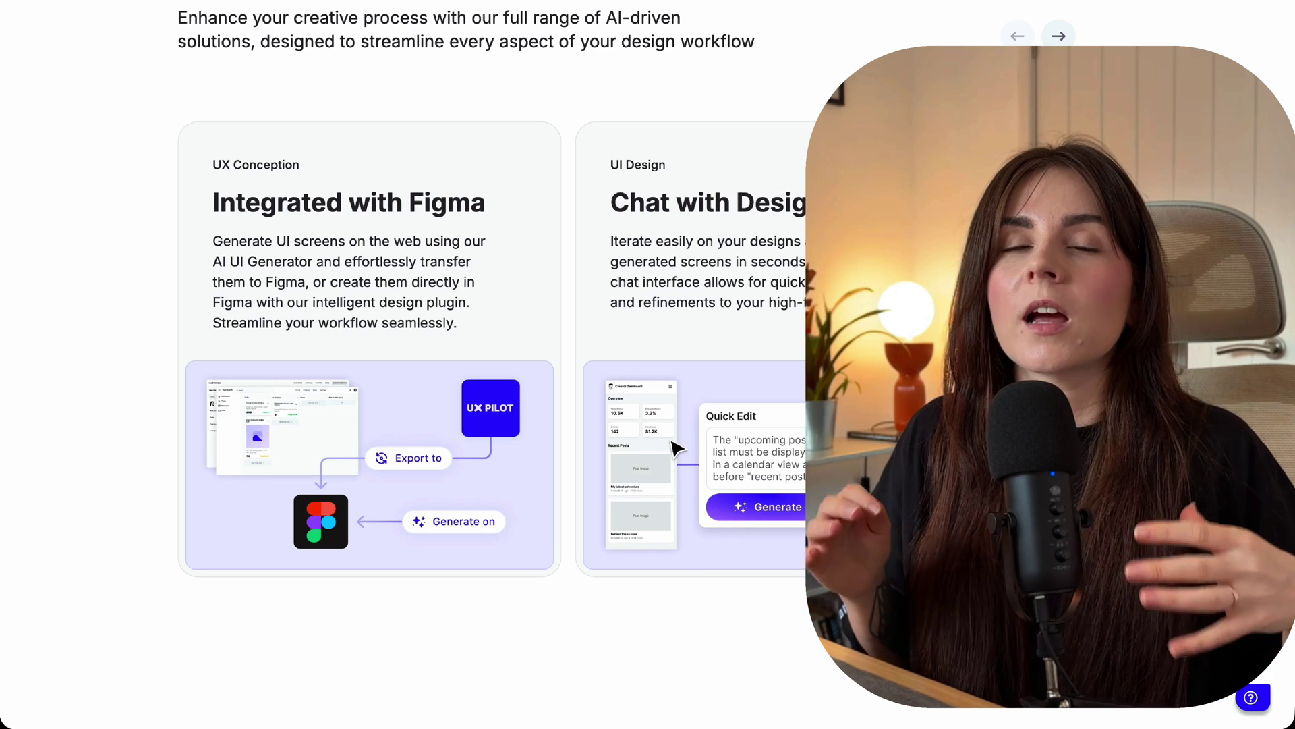
scroll(677, 448, "right", 5)
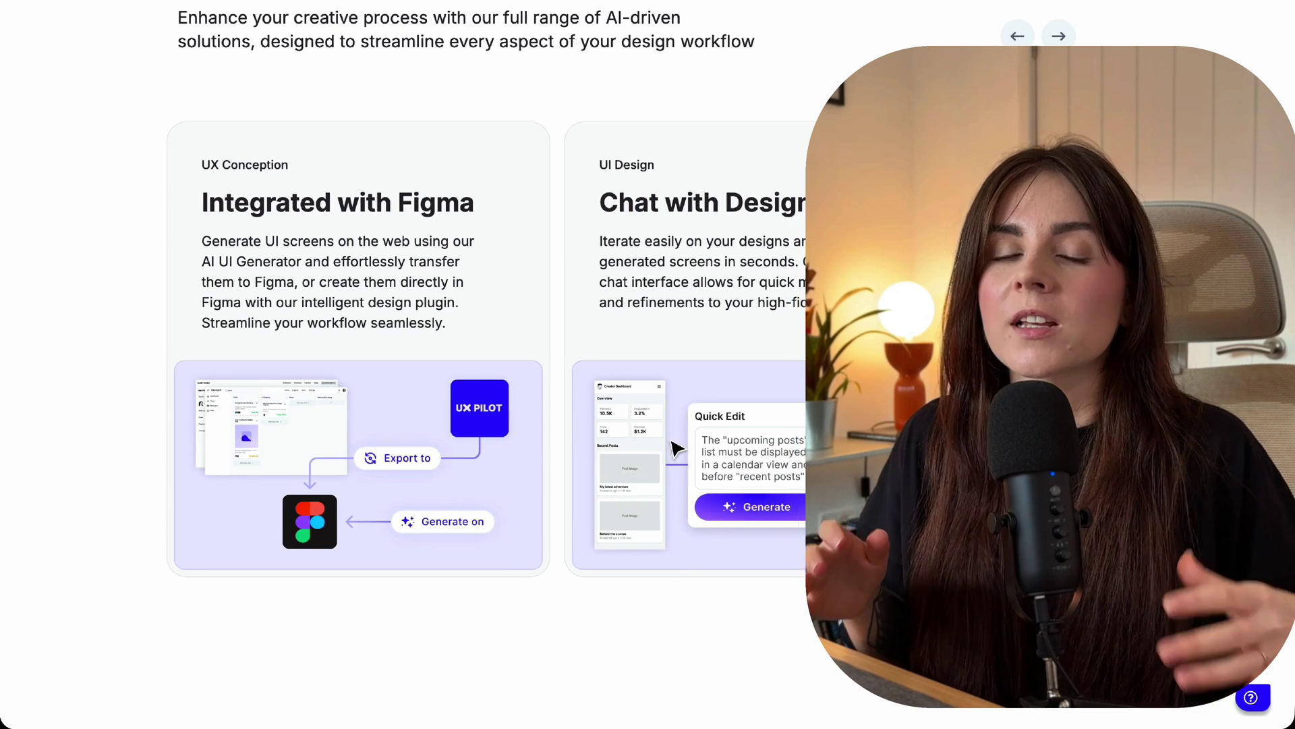
scroll(677, 448, "right", 3)
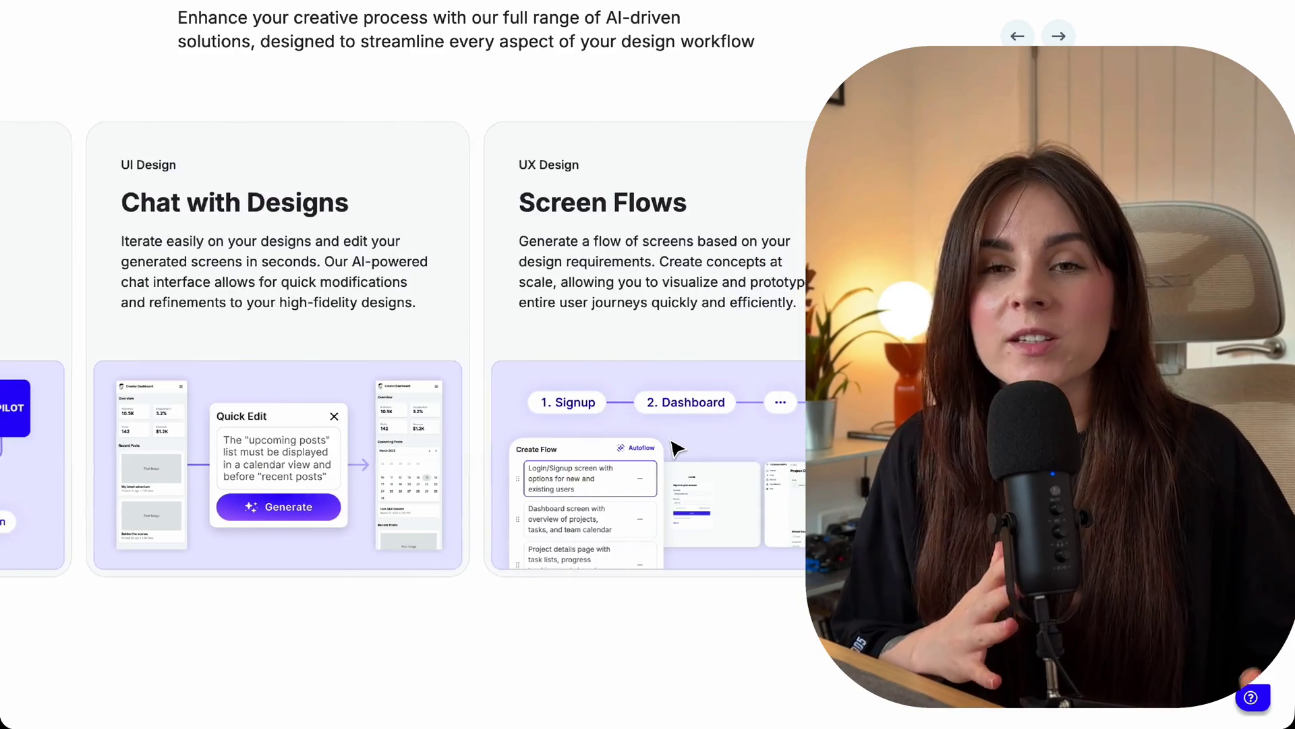
scroll(677, 448, "right", 4)
scroll(676, 448, "right", 2)
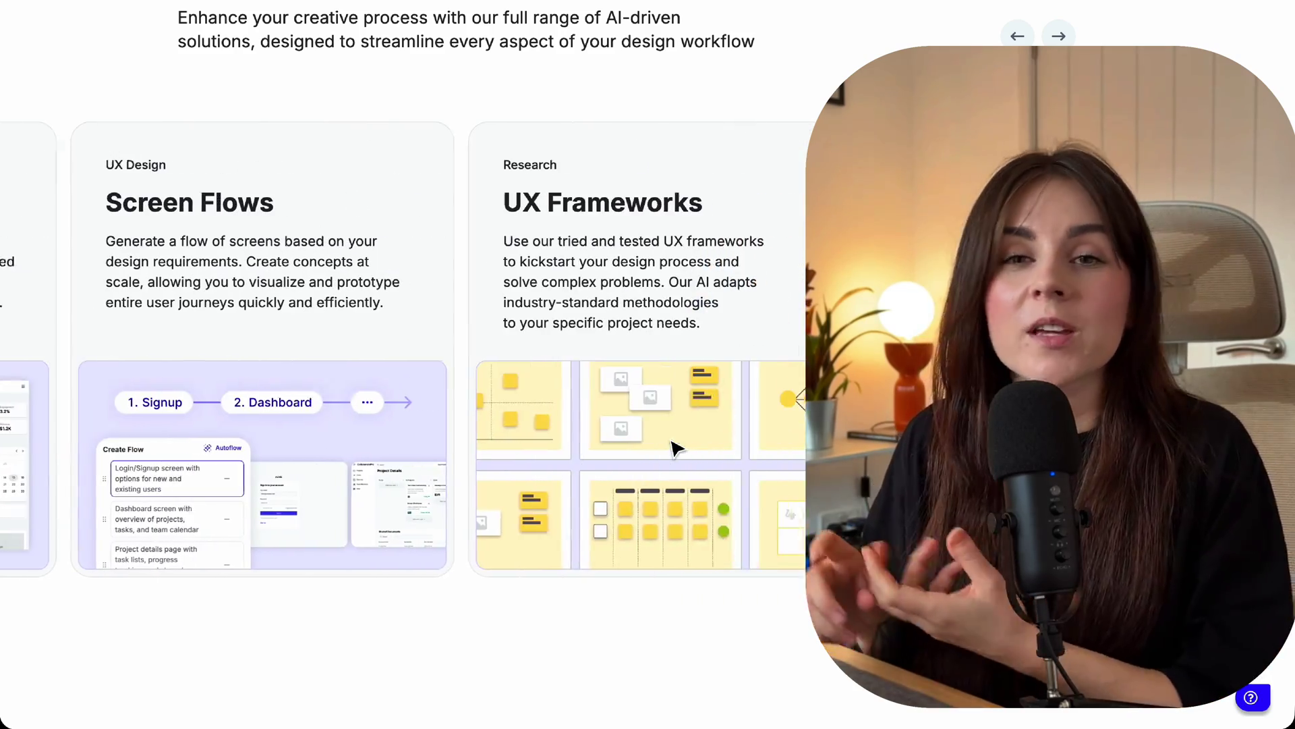
scroll(677, 448, "right", 5)
scroll(676, 448, "right", 10)
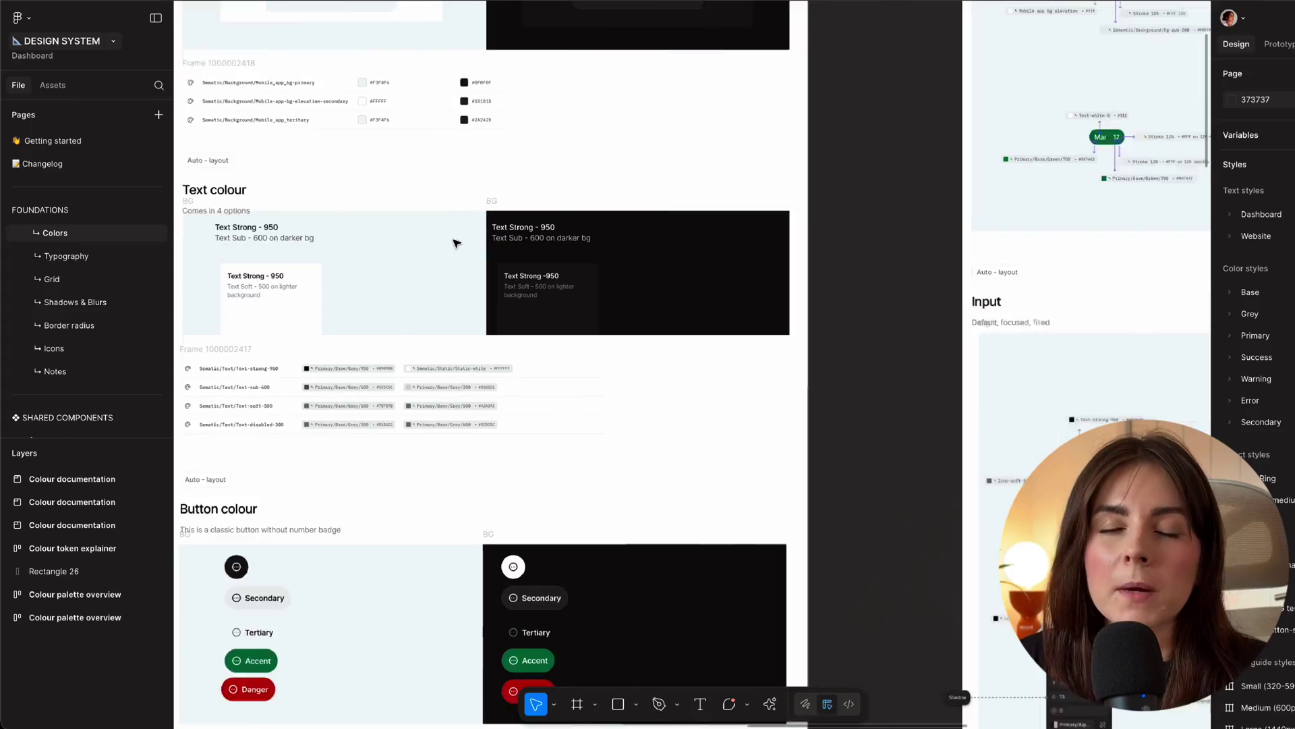
Open the button components page of the design system file.
scroll(454, 240, "up", 3)
scroll(456, 243, "left", 2)
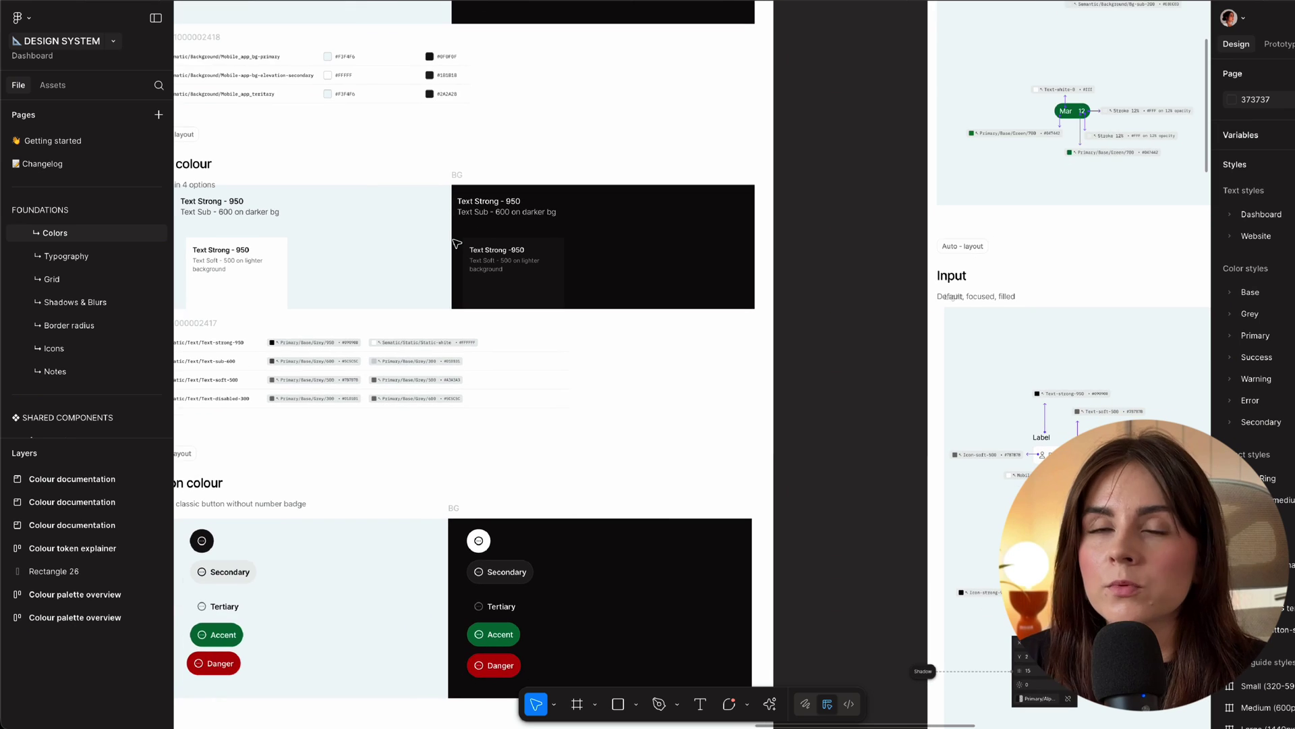
scroll(455, 244, "right", 5)
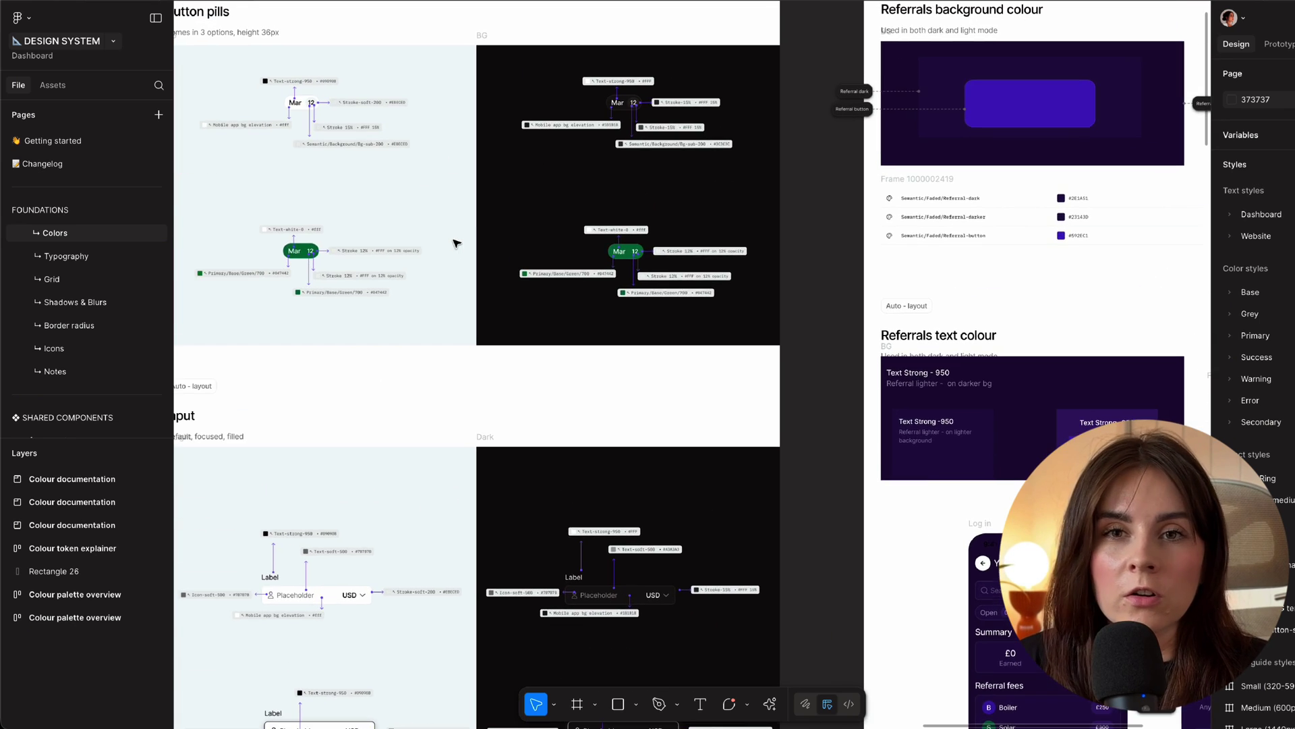
left_click(108, 368)
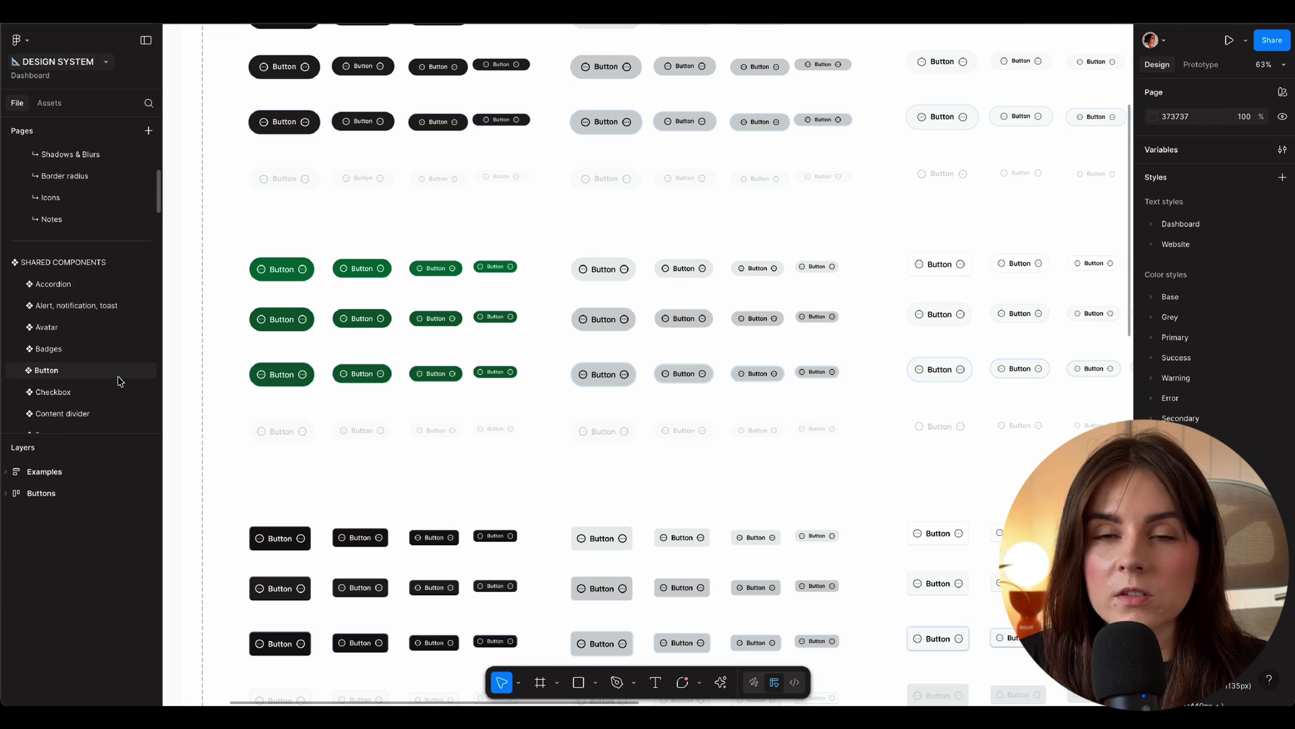
scroll(116, 378, "down", 5)
Open the Inbox components page and scroll through its components.
left_click(108, 278)
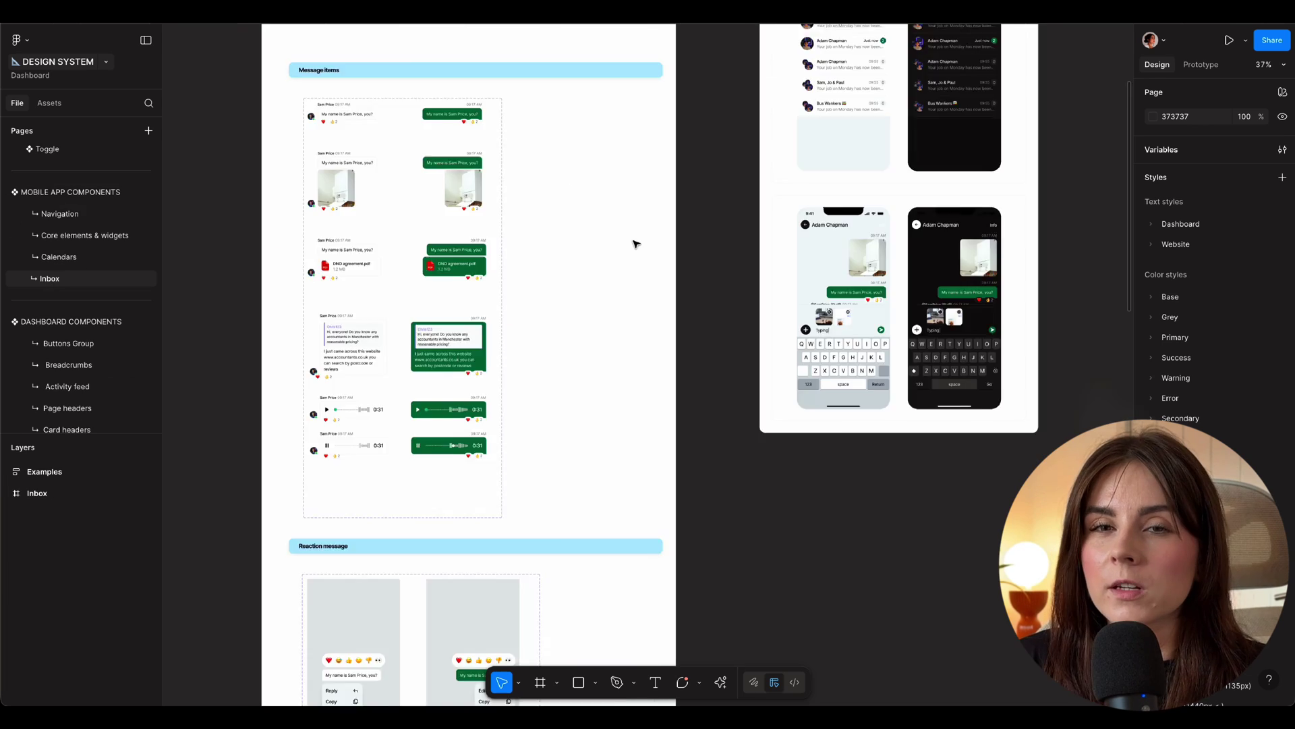
scroll(634, 242, "down", 10)
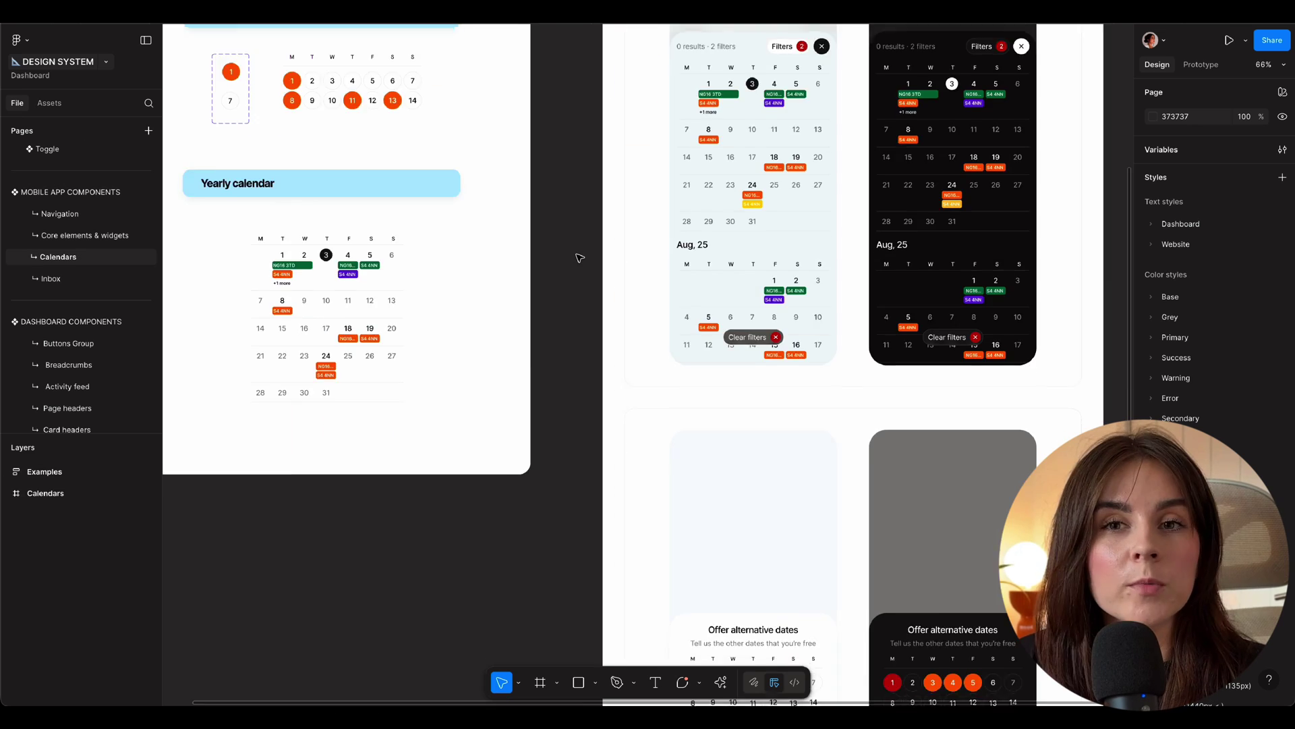
scroll(578, 258, "down", 4)
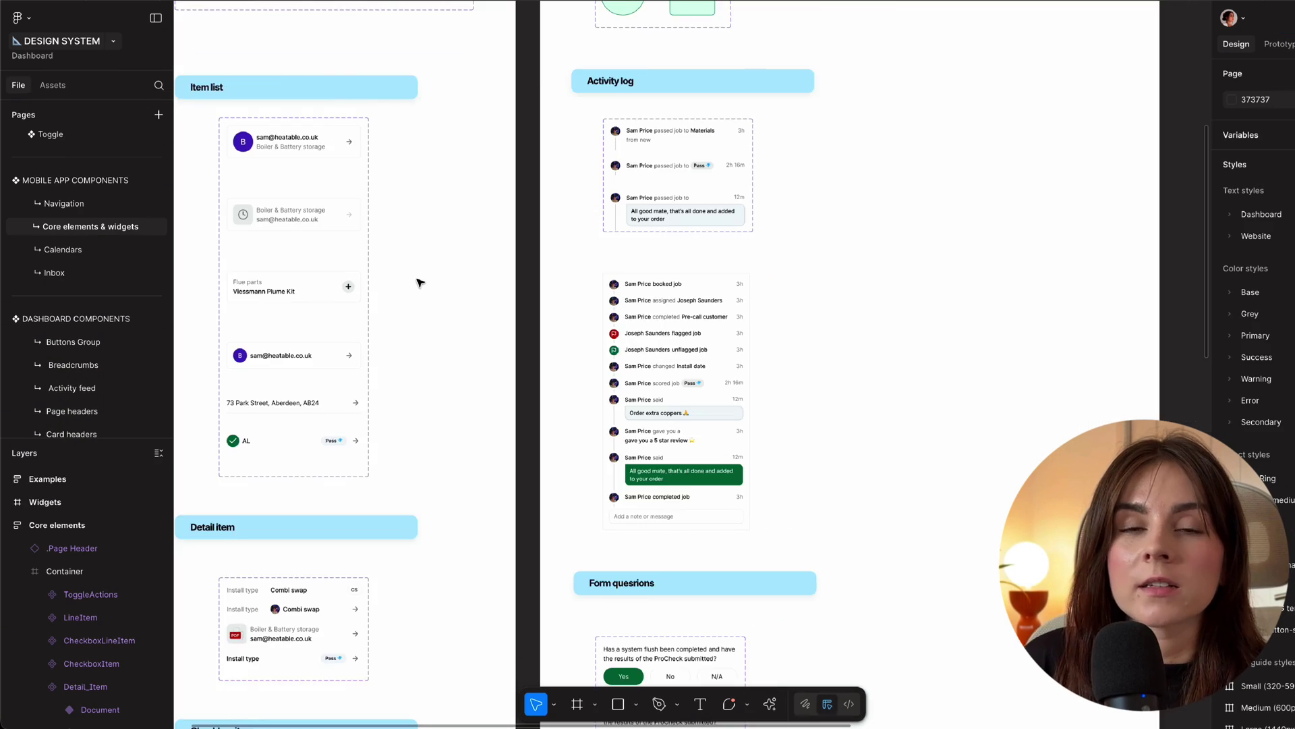
scroll(420, 282, "down", 5)
scroll(420, 282, "down", 6)
scroll(420, 282, "right", 6)
scroll(420, 282, "up", 7)
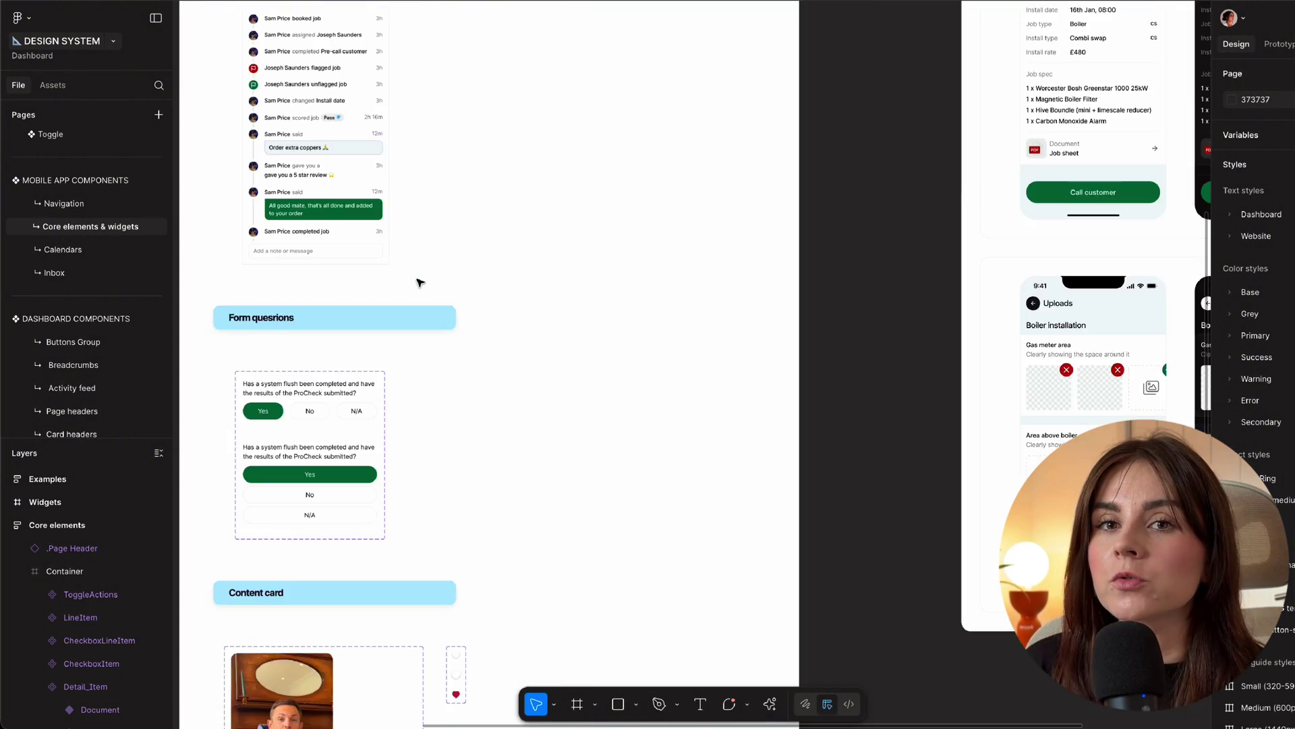
scroll(419, 282, "right", 7)
scroll(419, 282, "up", 3)
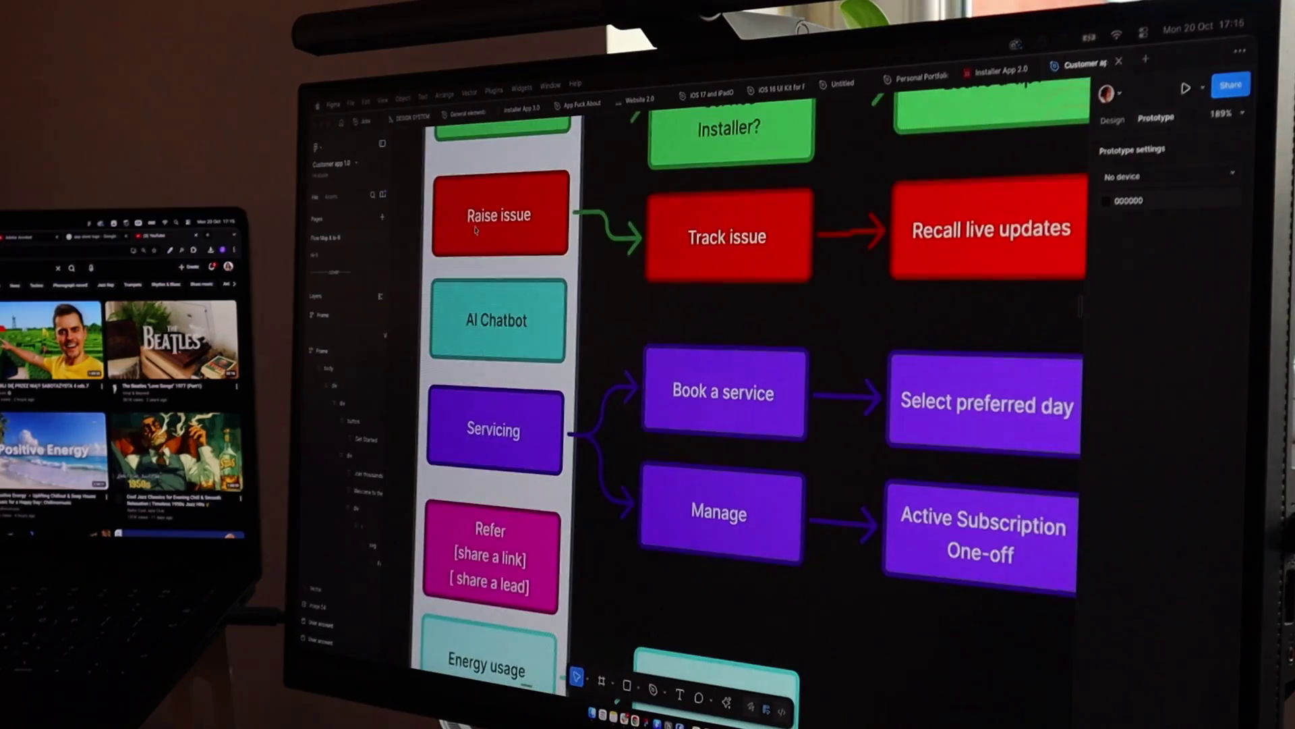
Pan across the Hi-fi page's AI Chatbot frames to the Leave Chat screens.
scroll(476, 230, "up", 10)
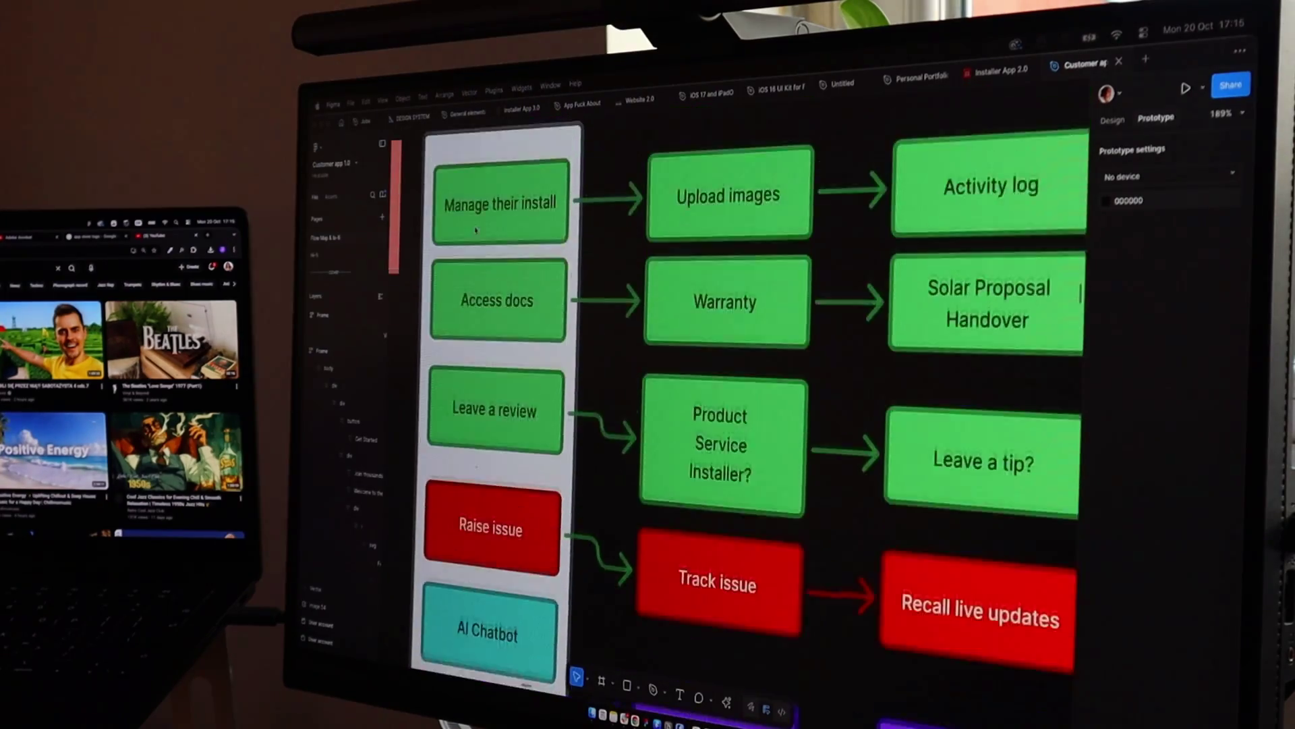
scroll(476, 230, "down", 10)
scroll(476, 231, "right", 6)
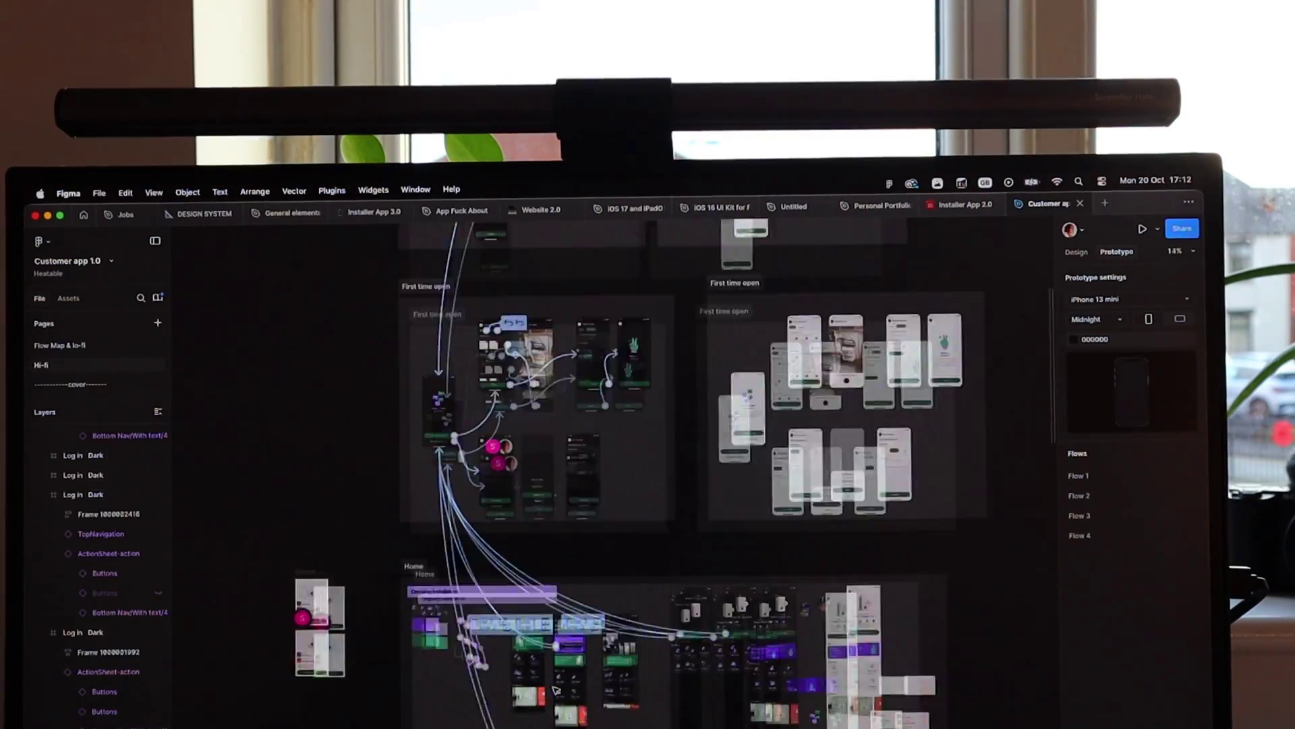
scroll(556, 689, "up", 5)
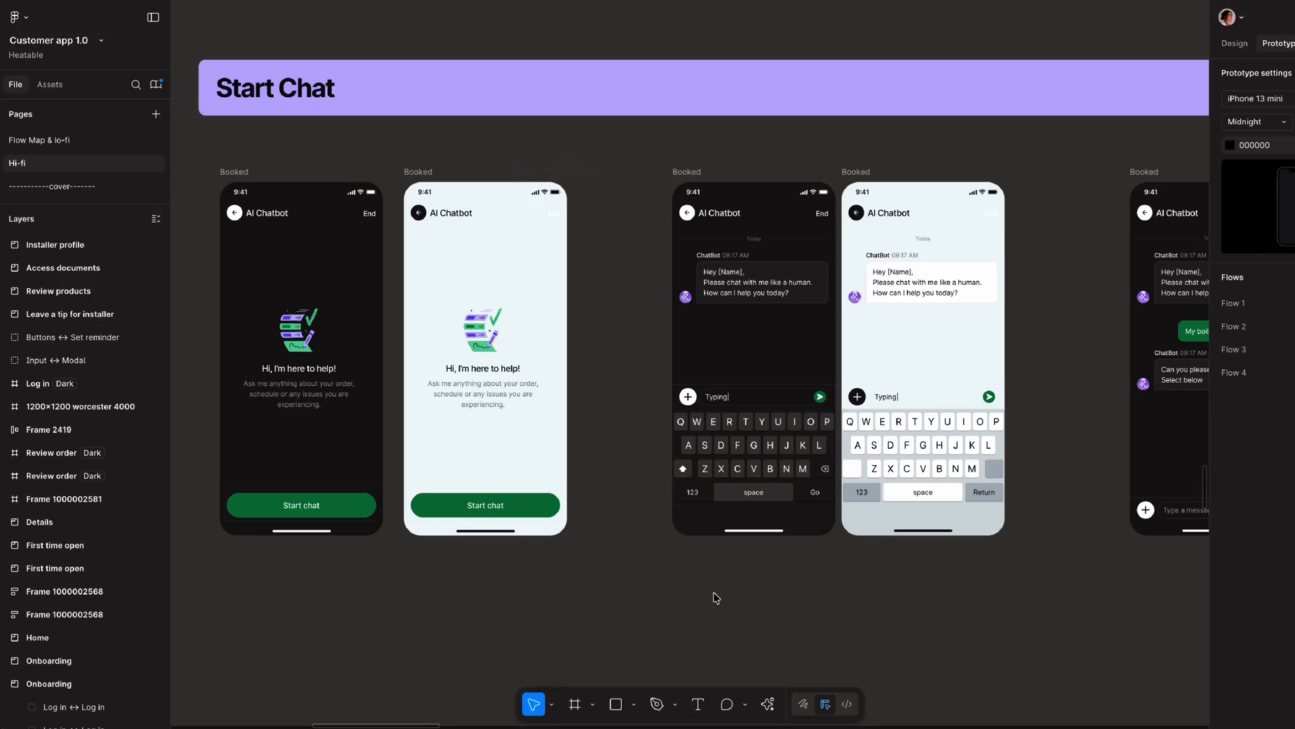
scroll(715, 597, "right", 4)
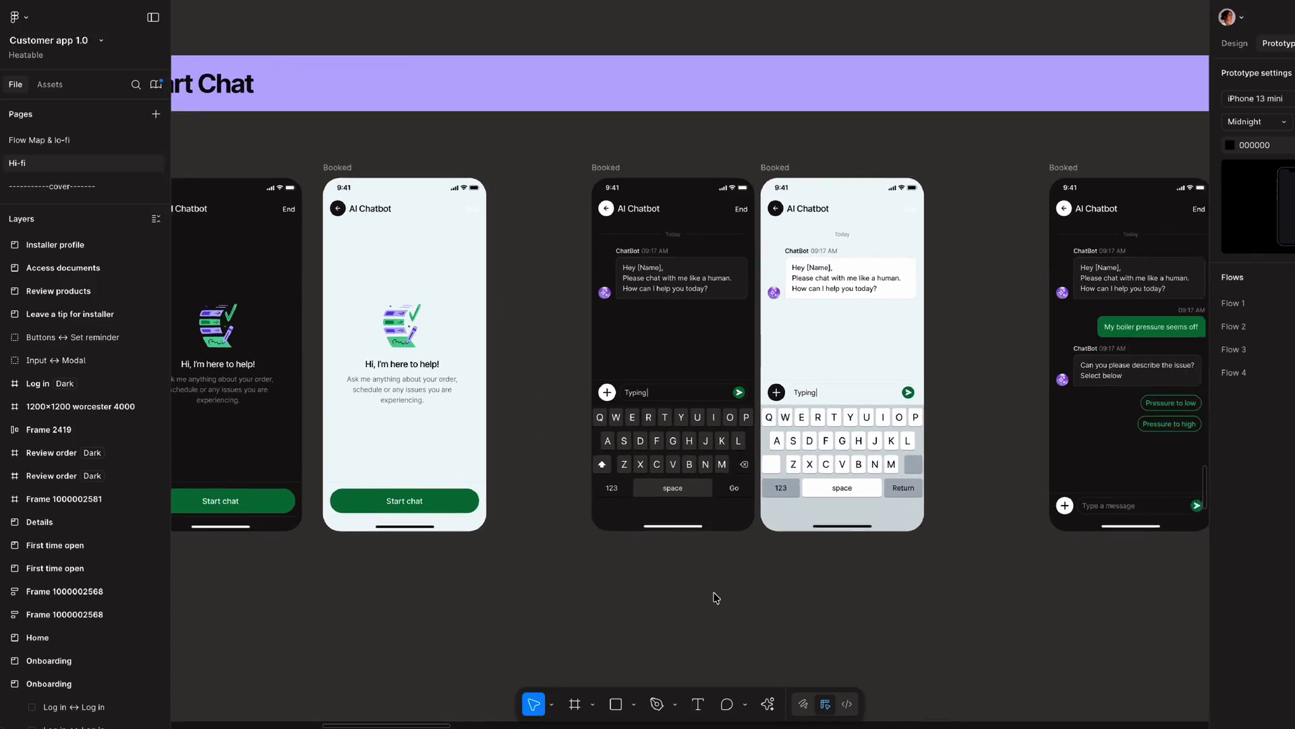
scroll(715, 597, "right", 10)
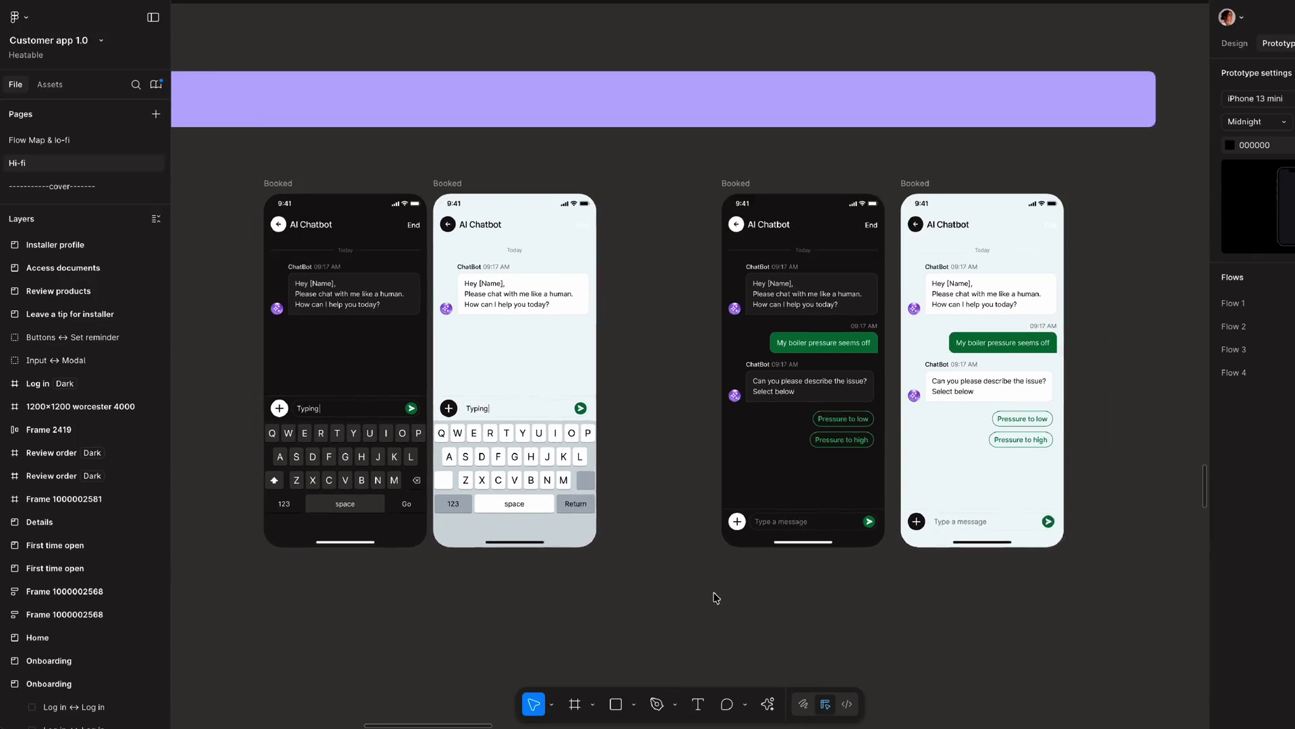
scroll(715, 597, "right", 11)
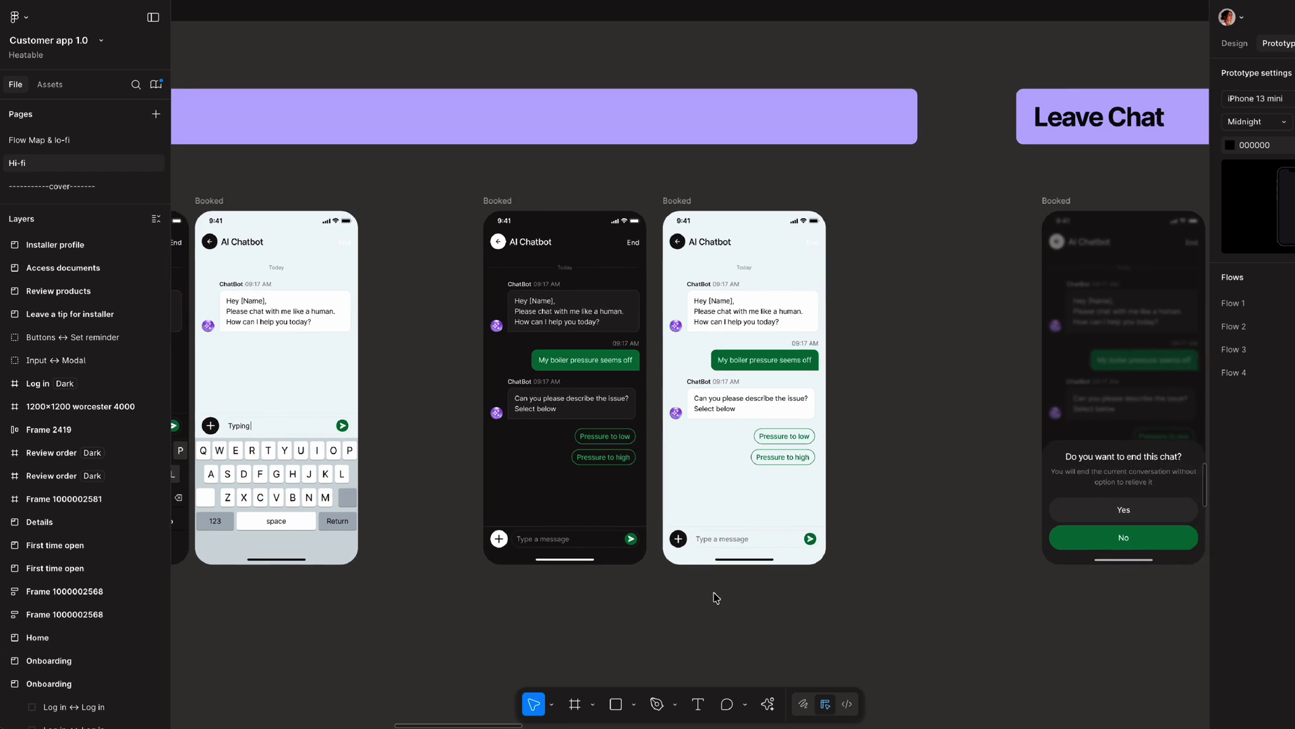
scroll(715, 598, "right", 11)
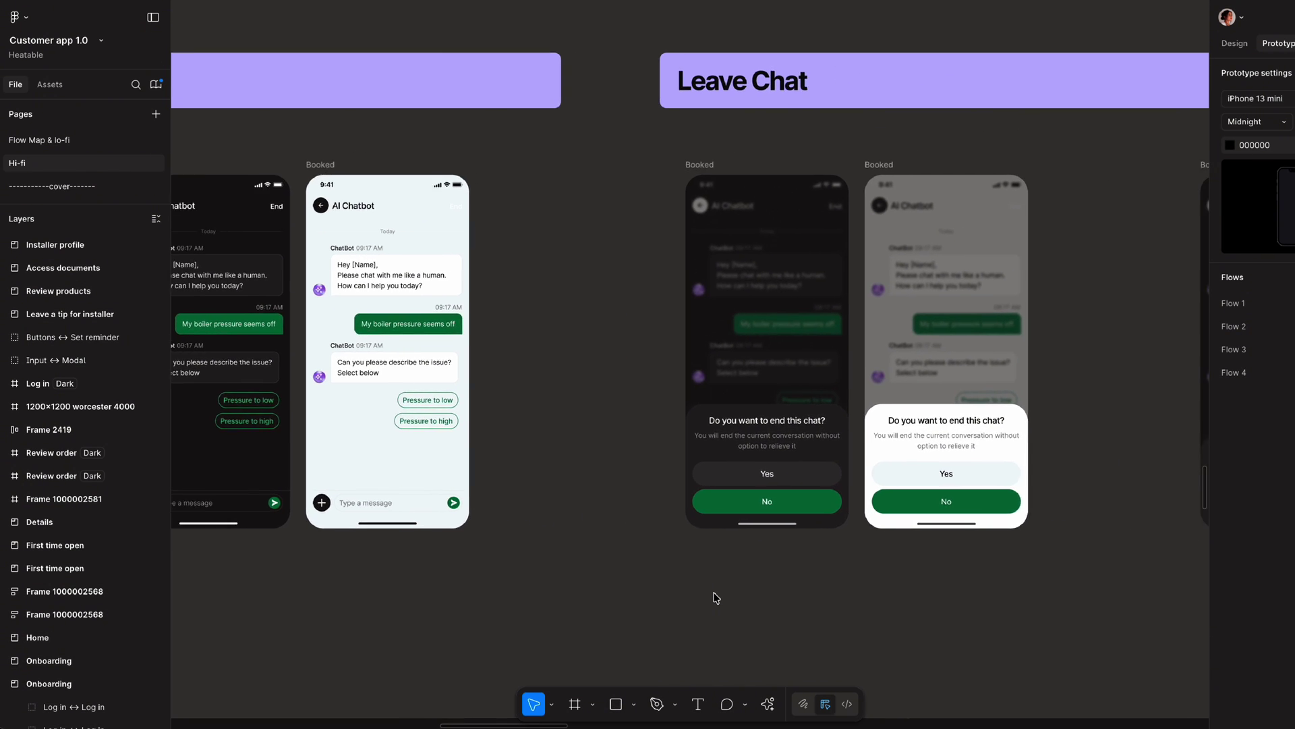
scroll(715, 598, "right", 11)
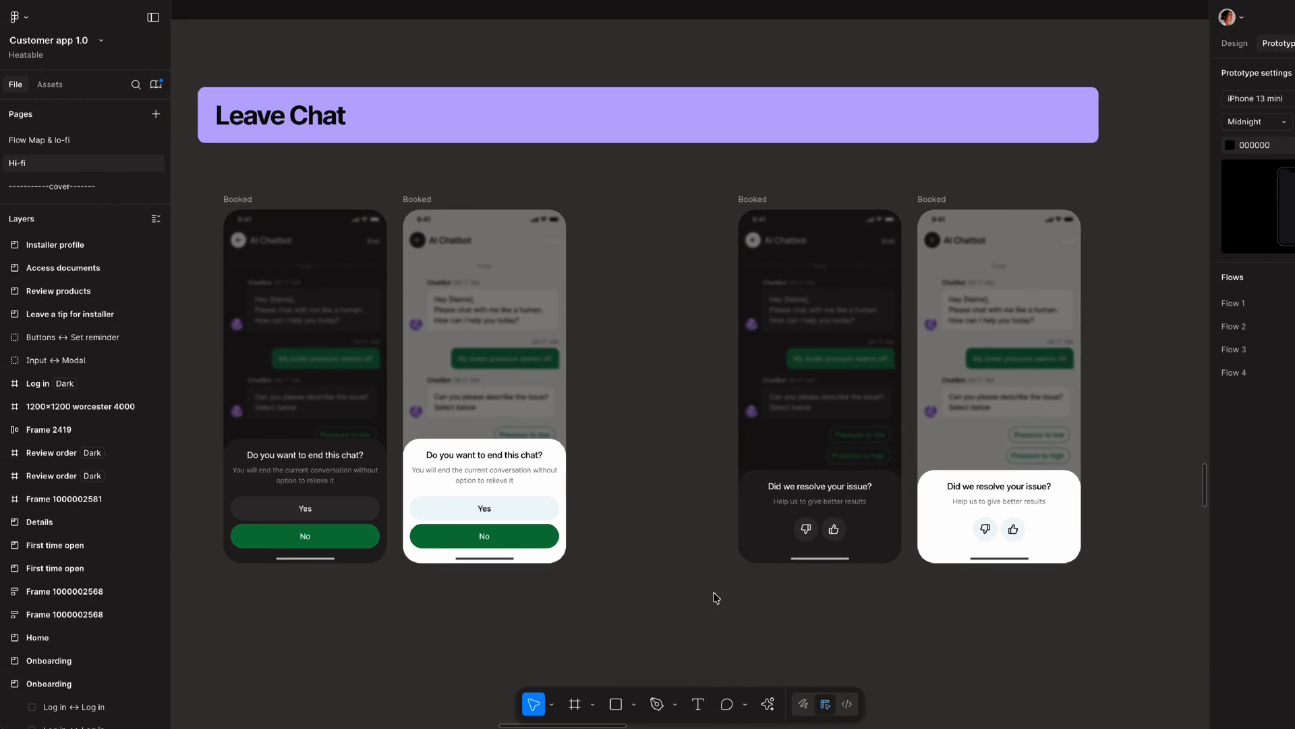
scroll(717, 598, "right", 1)
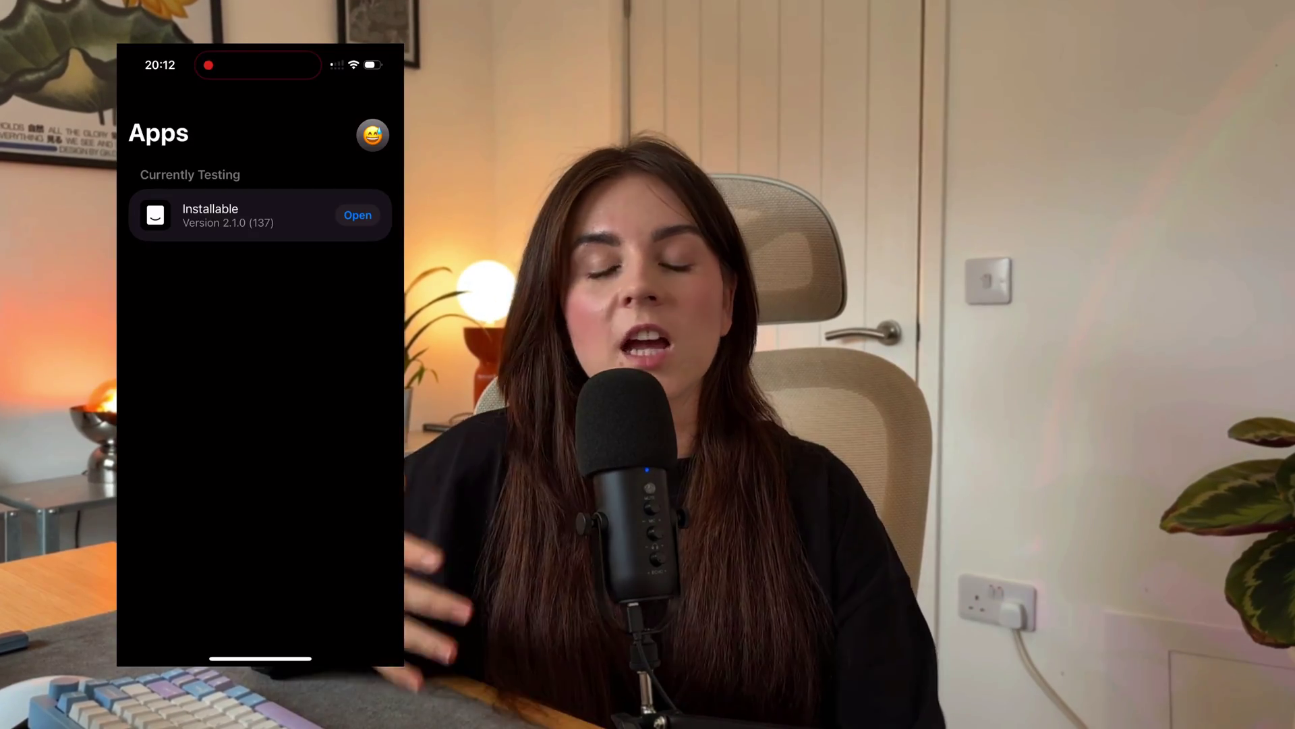
Launch the Installable test build from TestFlight and scroll its filtered job calendar.
left_click(358, 214)
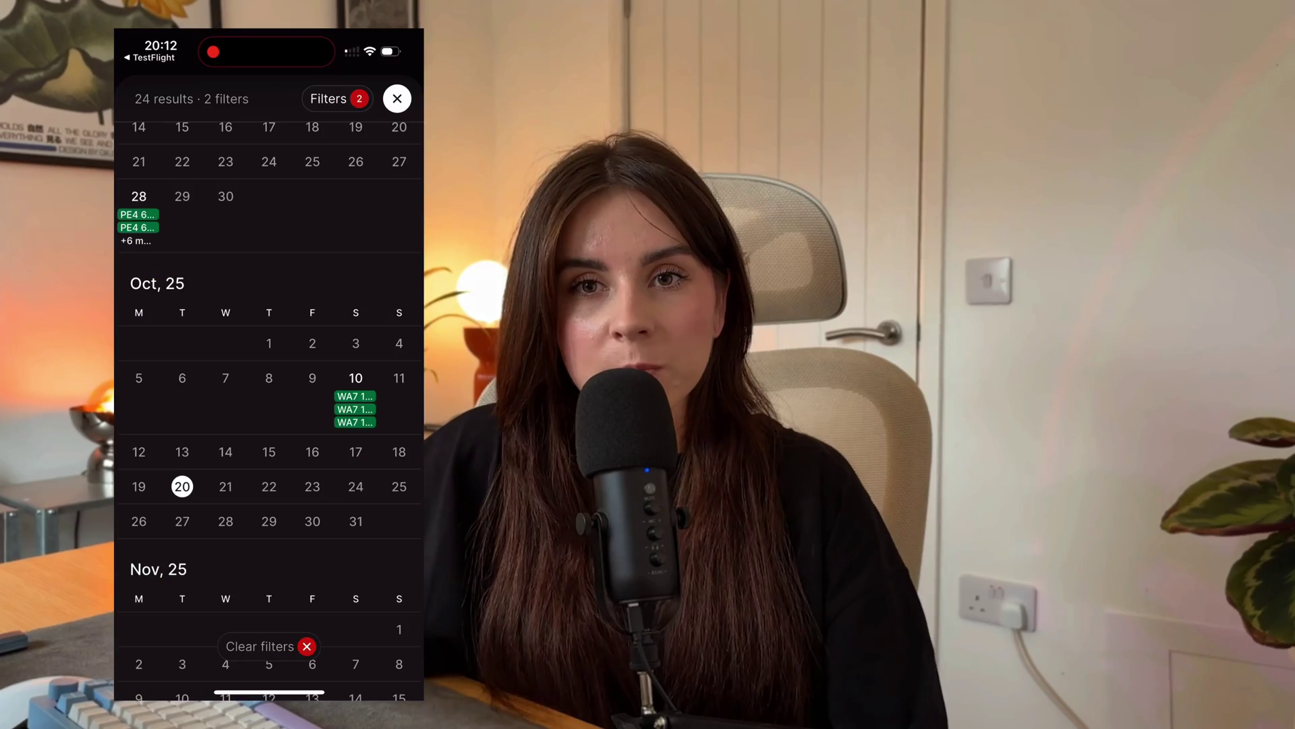
scroll(269, 412, "up", 10)
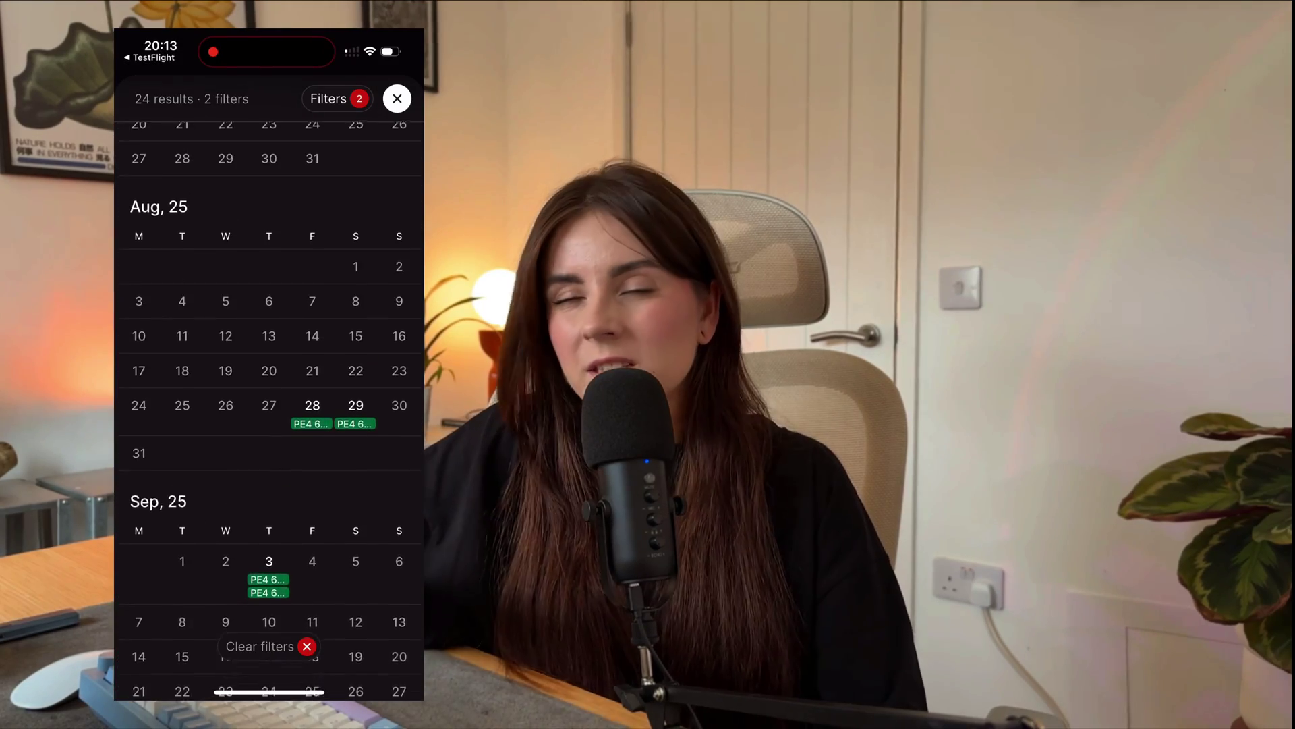
scroll(269, 411, "down", 10)
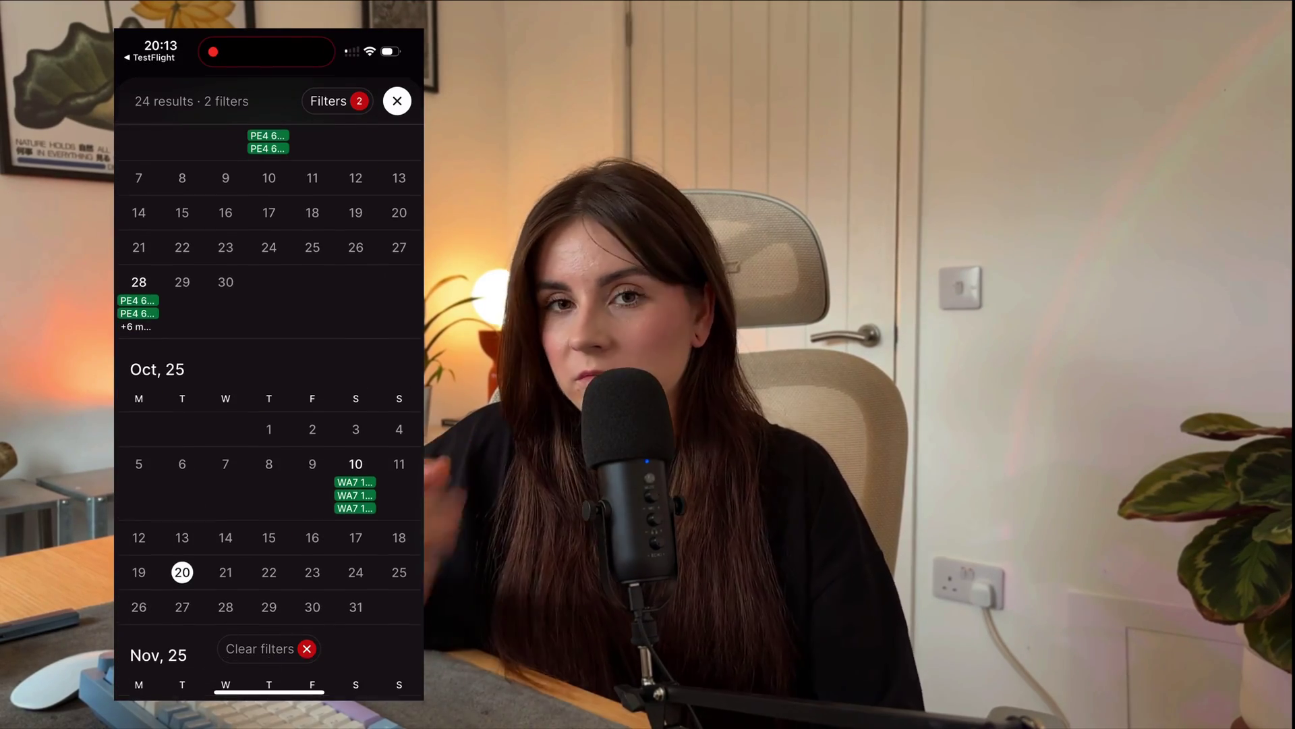